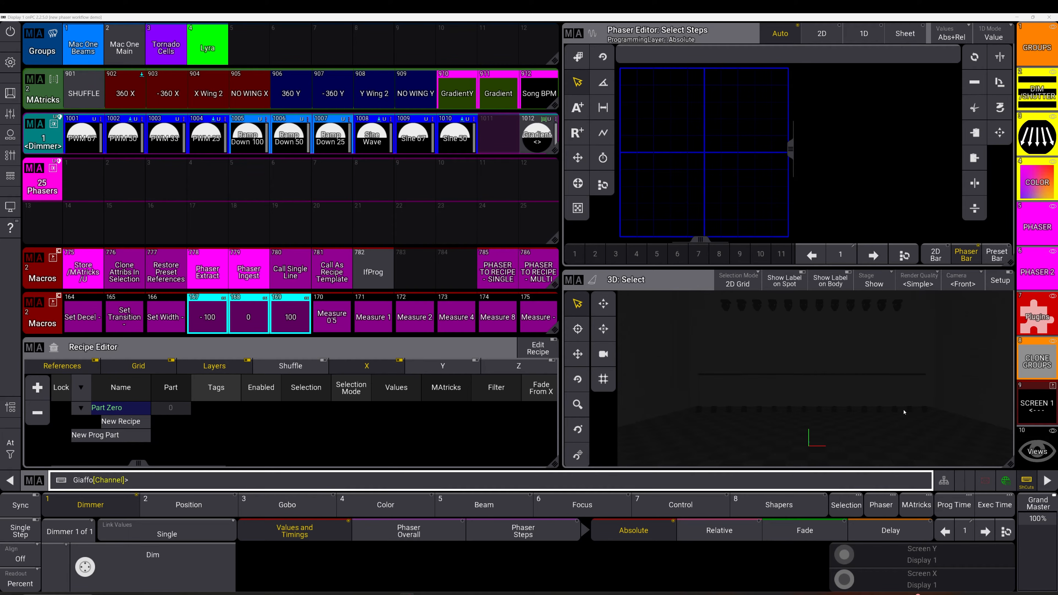
Select the Lyra group and build a Ramp Down 50 dimmer phaser with -360 X and X Wing 2 MAtricks
click(208, 46)
click(372, 136)
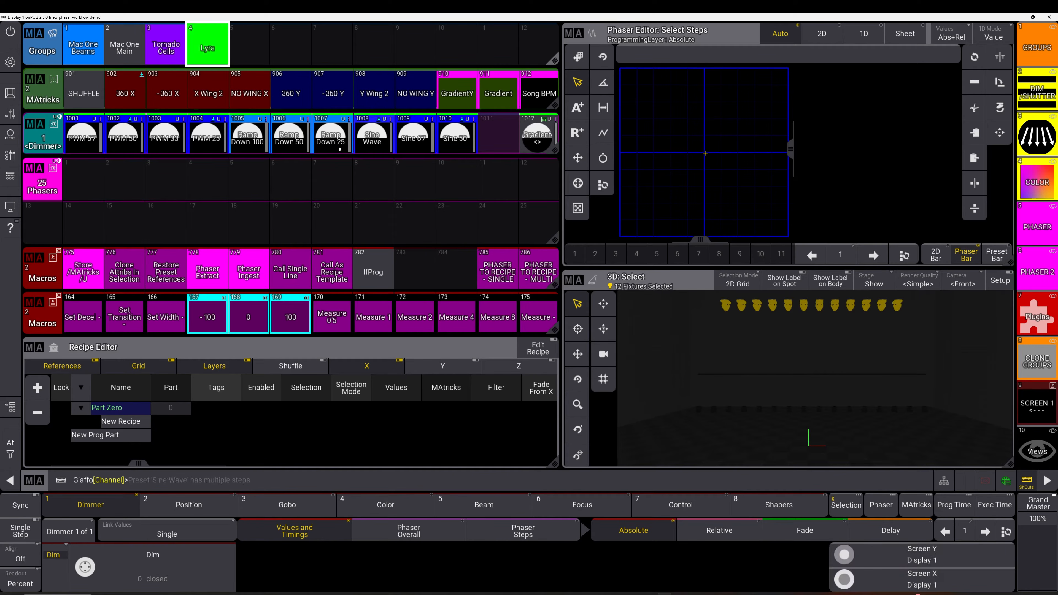
click(290, 135)
click(167, 92)
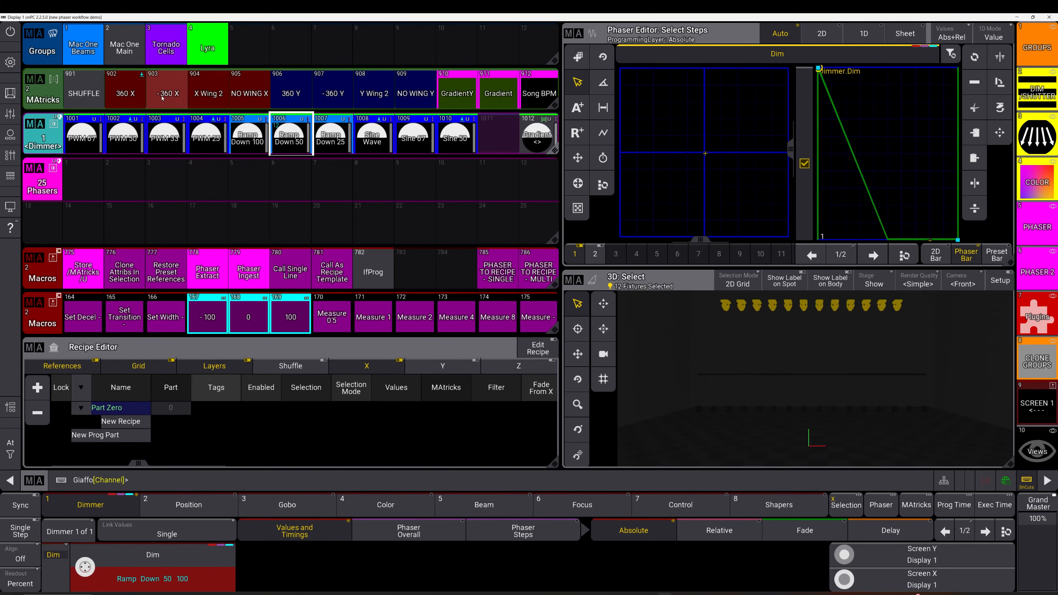
click(196, 95)
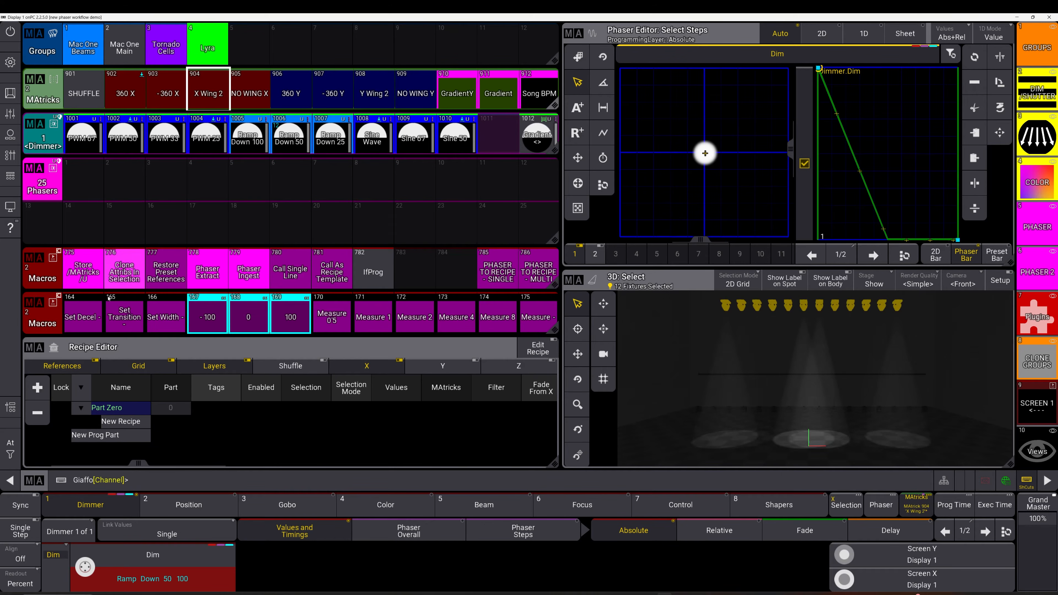
Run the PHASER TO RECIPE - MULTI macro to store it as a recipe phaser preset, then review and close it
click(542, 273)
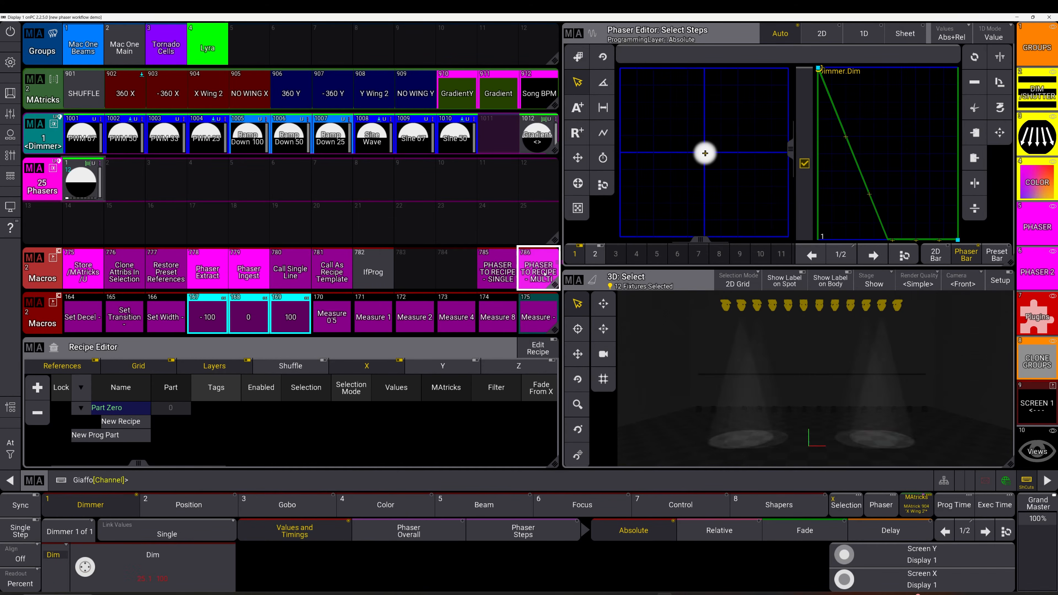
right_click(94, 186)
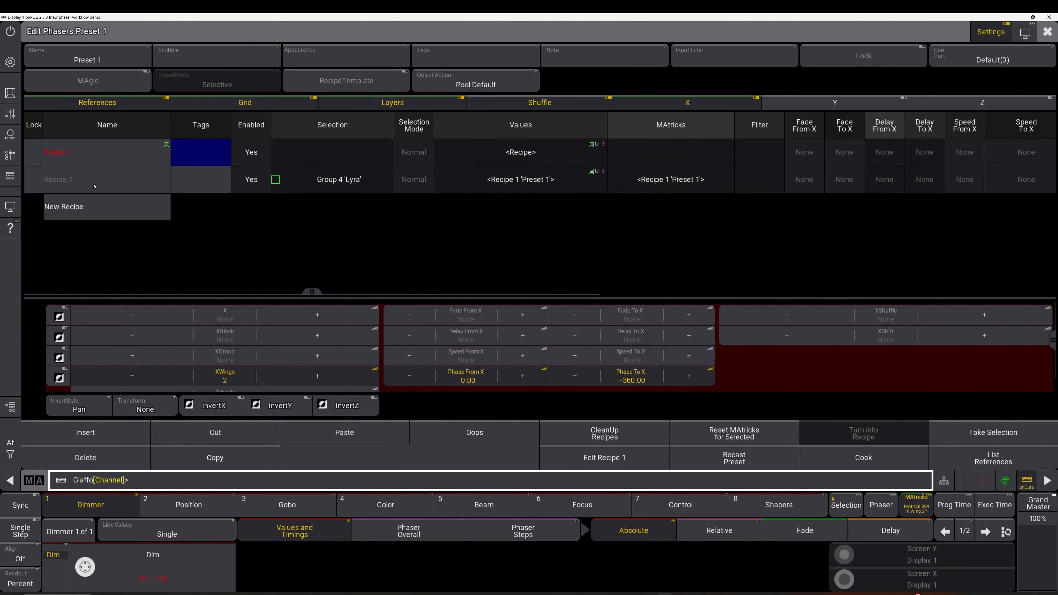
key(Escape)
Clear the programmer
key(c)
key(c)
key(c)
Label the new phaser preset "Wings <>"
drag(84, 187, 89, 146)
text(Wings <>)
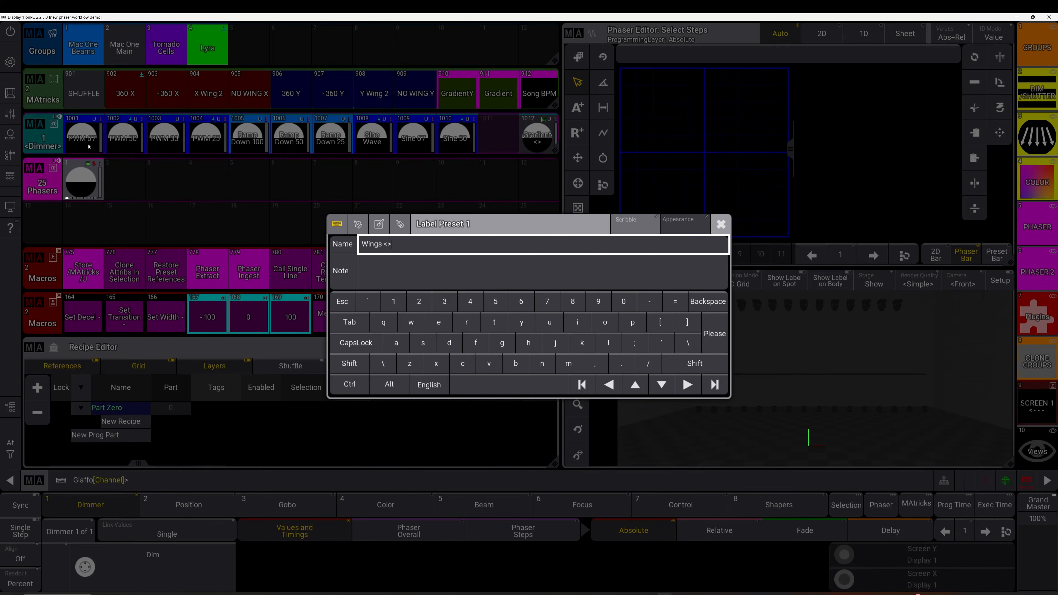
key(Return)
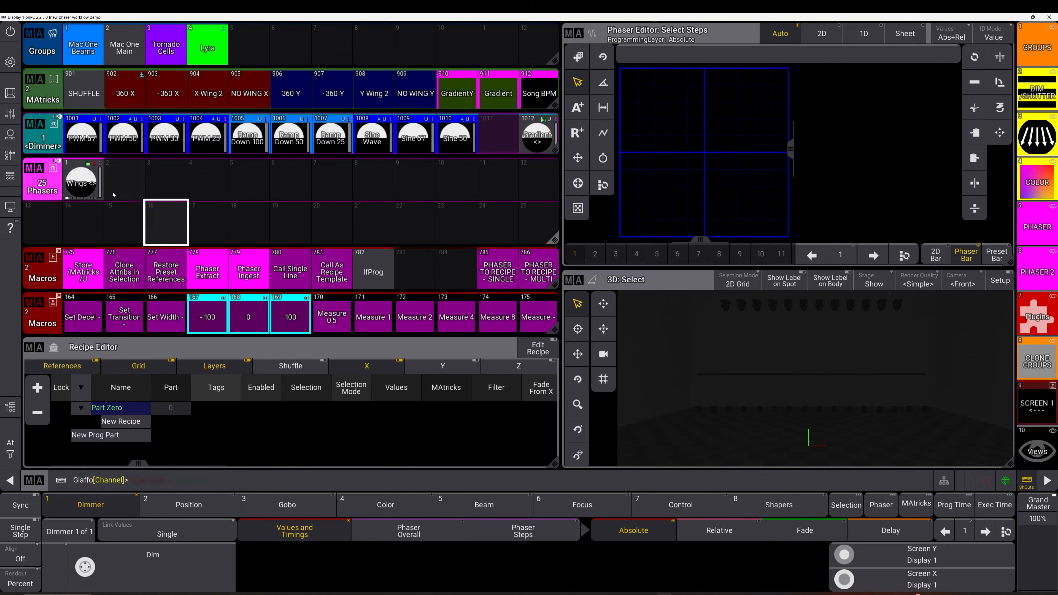
Apply the Wings <> preset and play it back from the Sequence 71 executor in the Playbacks window
click(90, 184)
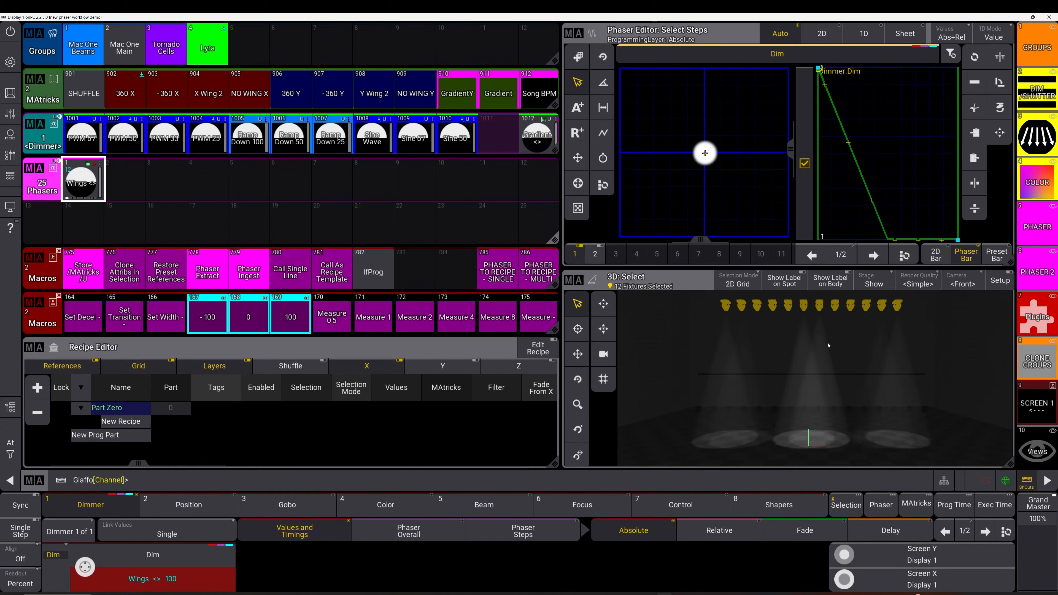
click(9, 155)
click(389, 443)
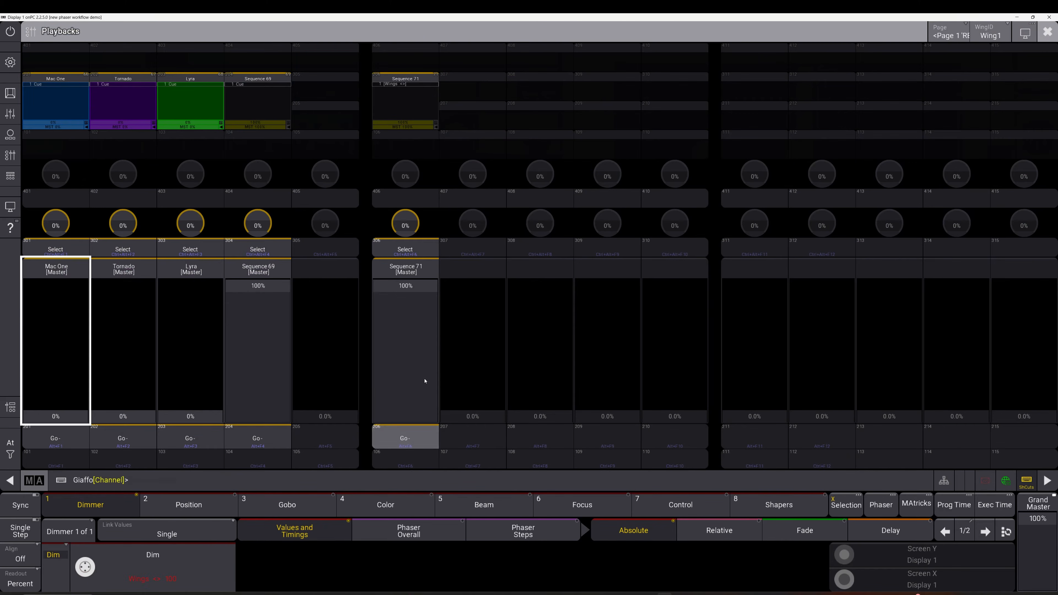
click(425, 381)
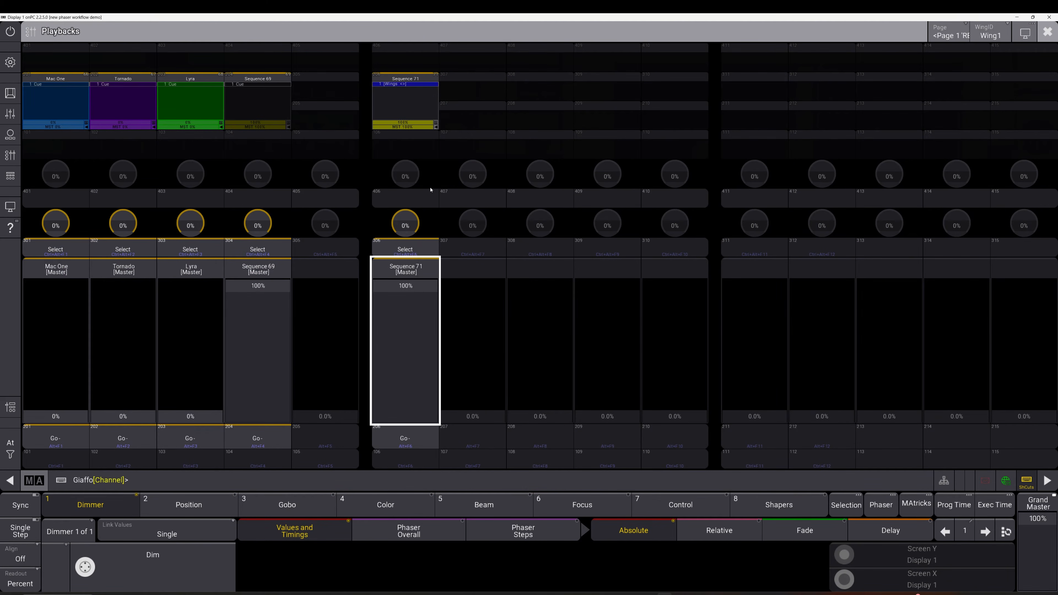
click(9, 155)
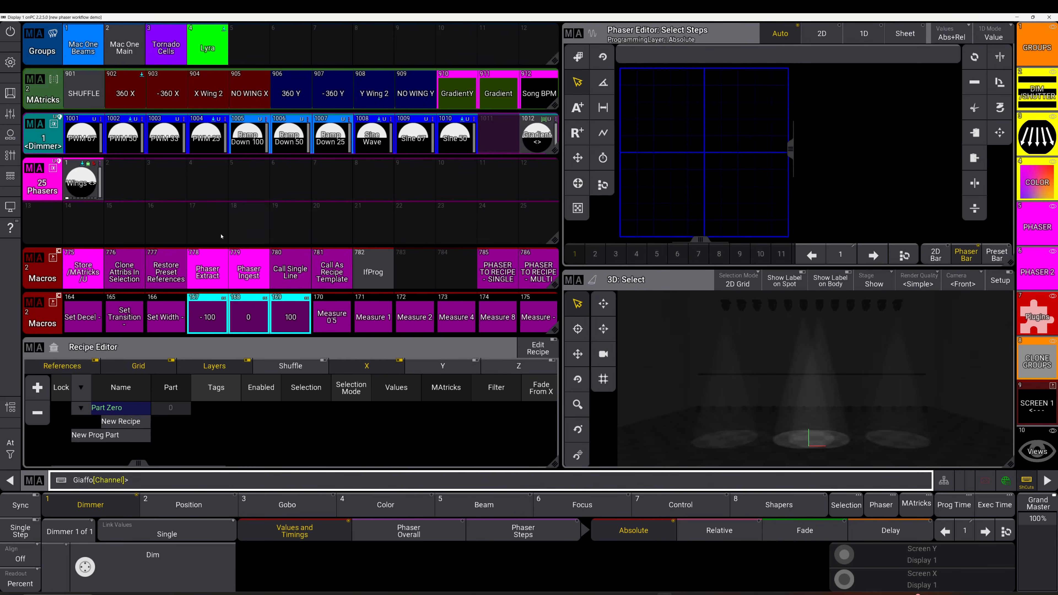
Open the CLONE GROUPS view and examine the command lines of the Clone Values macro
click(197, 207)
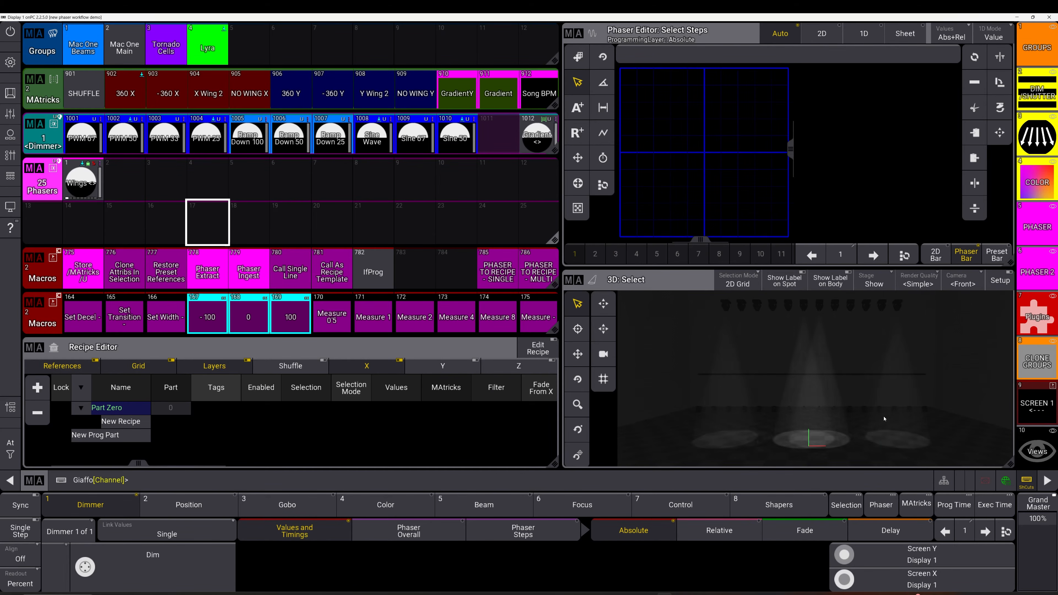
click(1037, 361)
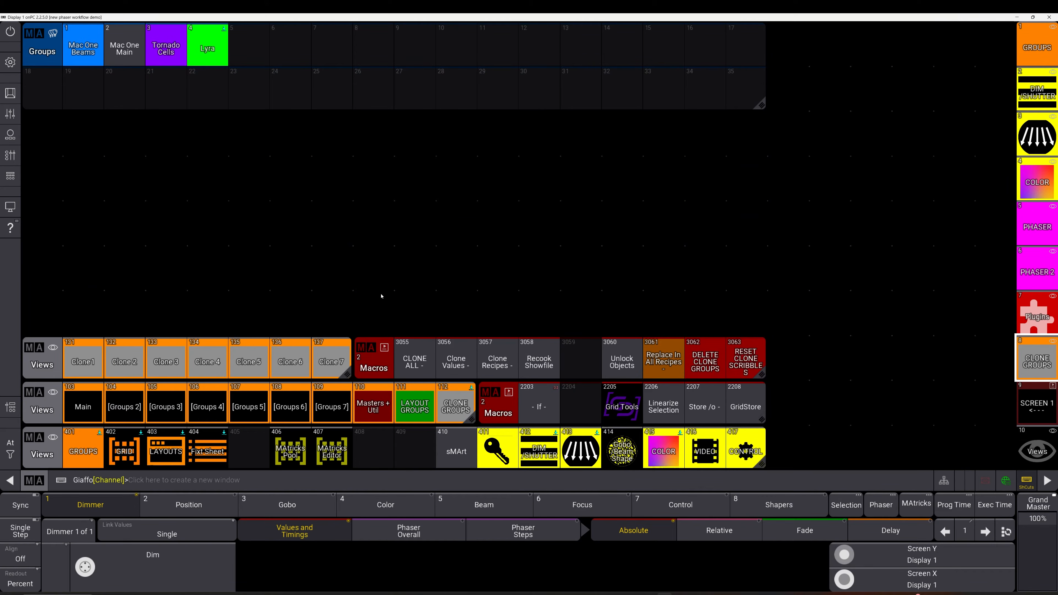
drag(456, 359, 422, 360)
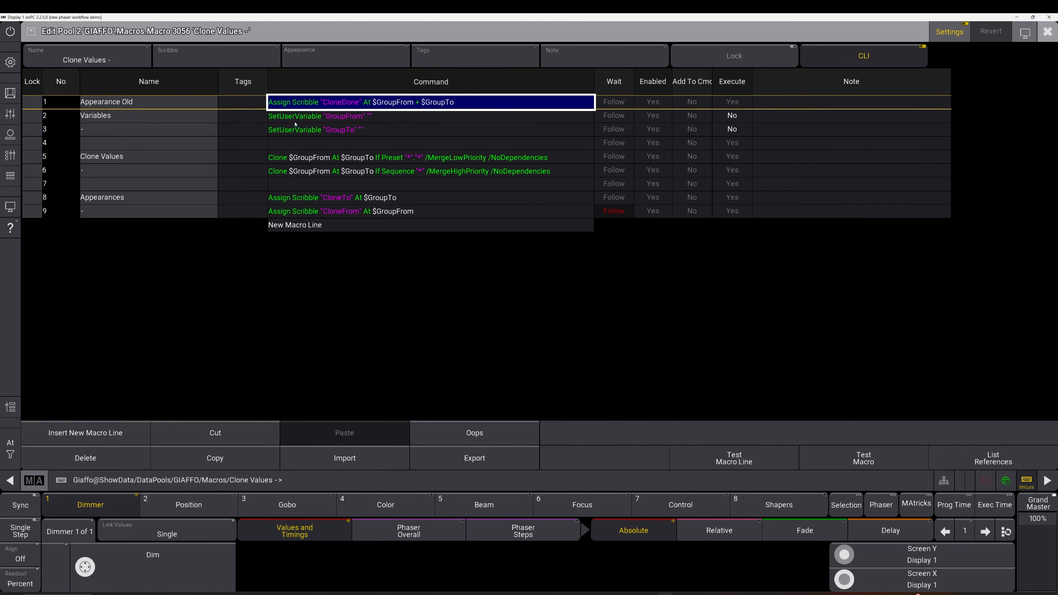
click(279, 121)
click(338, 128)
click(342, 119)
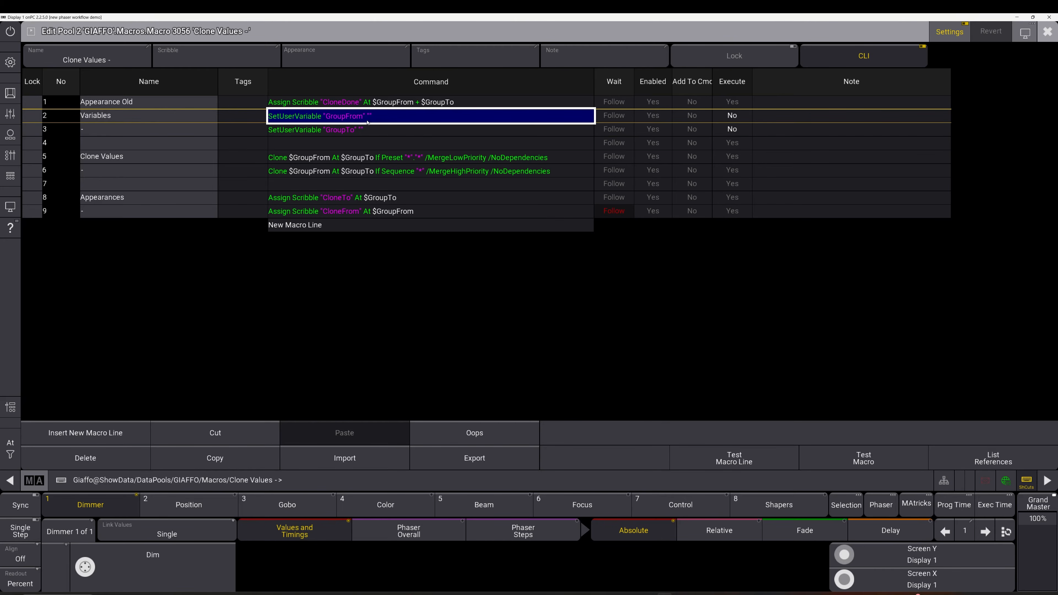
click(367, 131)
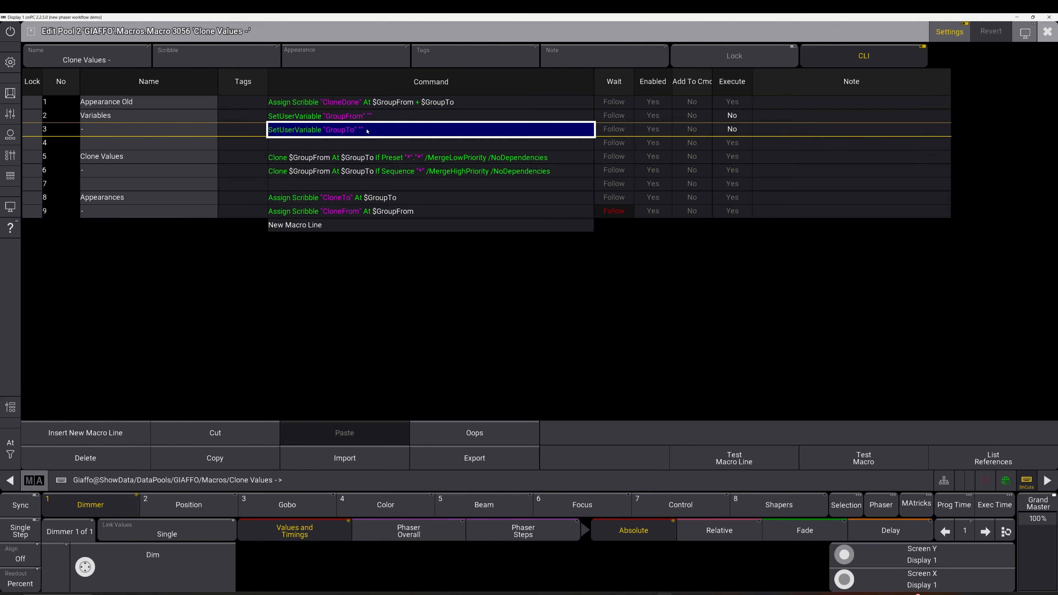
click(370, 158)
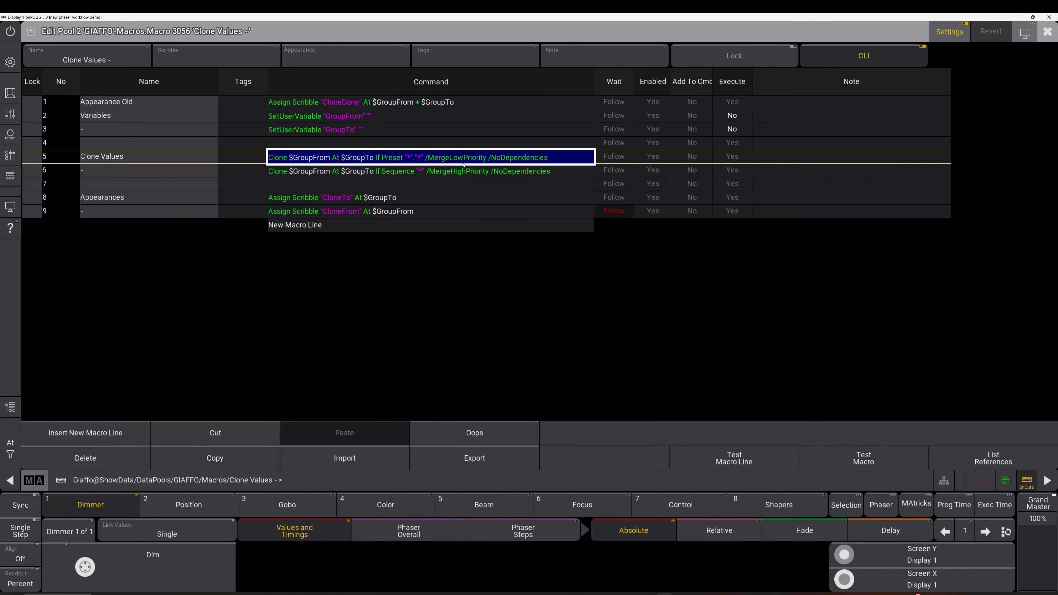
click(400, 170)
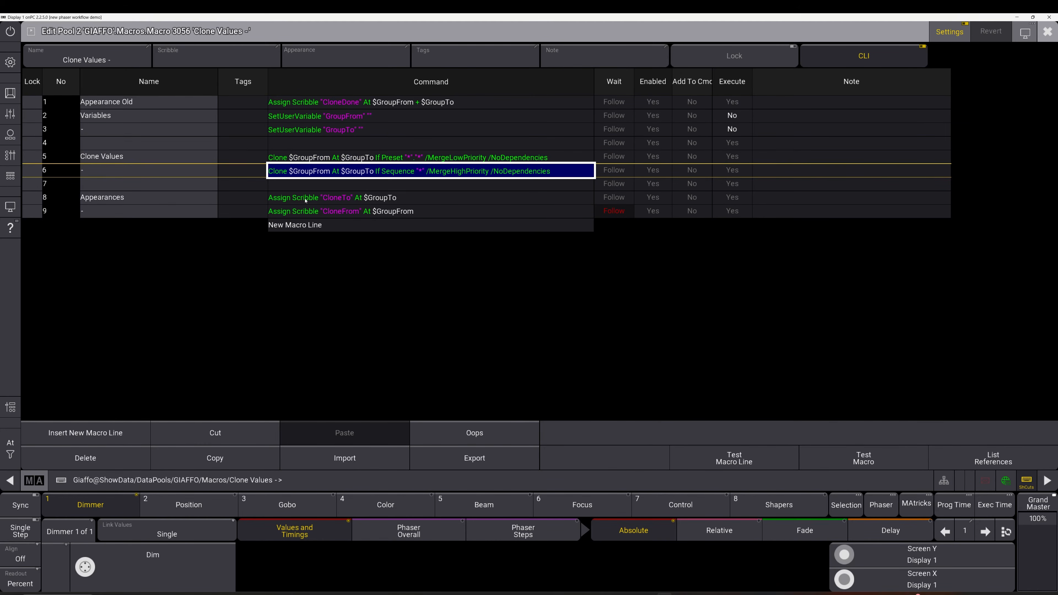
click(308, 211)
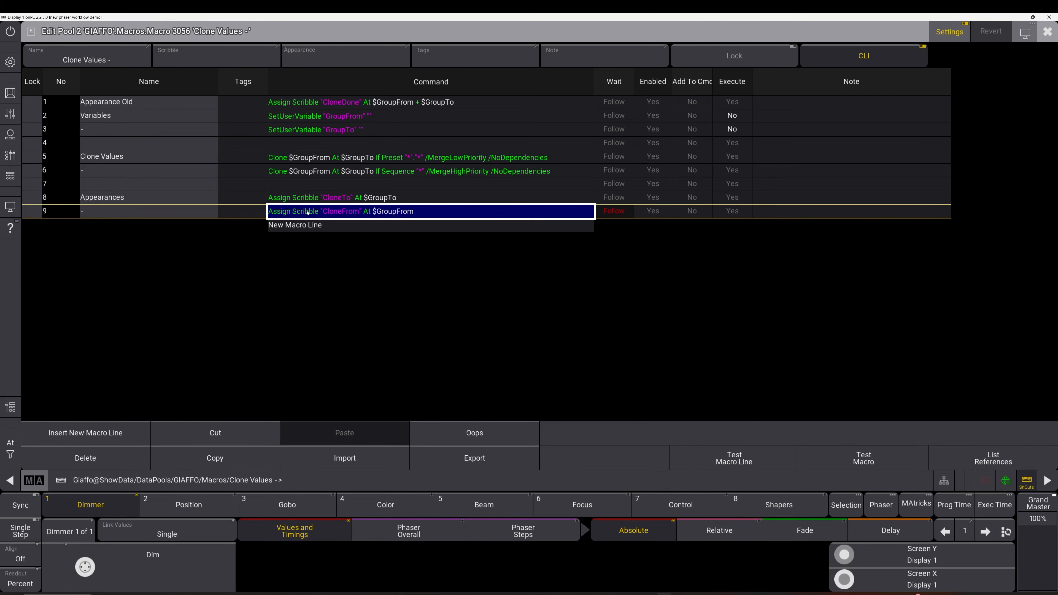
key(Escape)
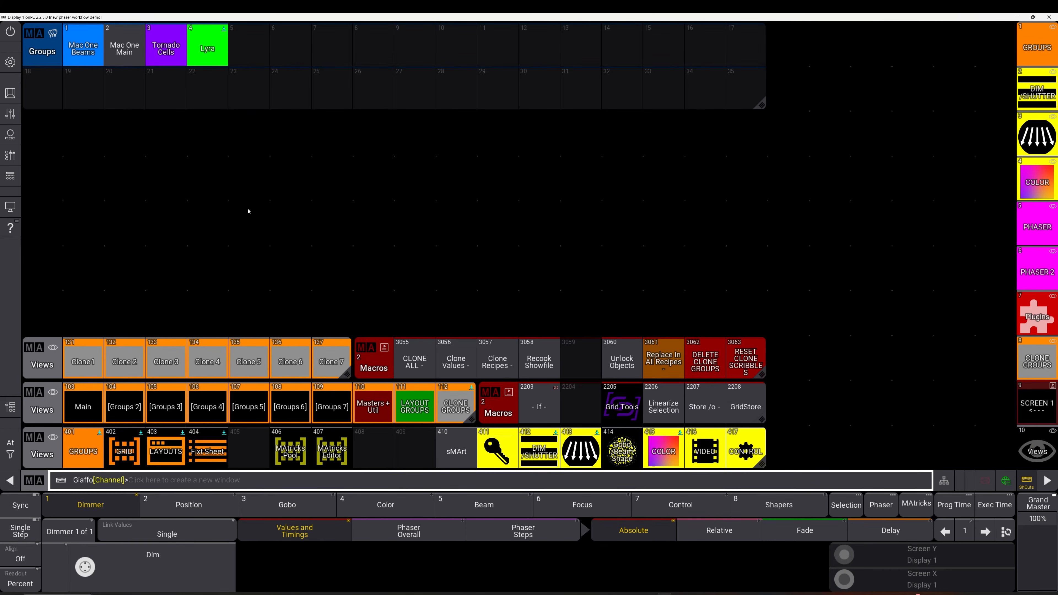
Run the Clone Values macro and return to the phaser layout
click(439, 363)
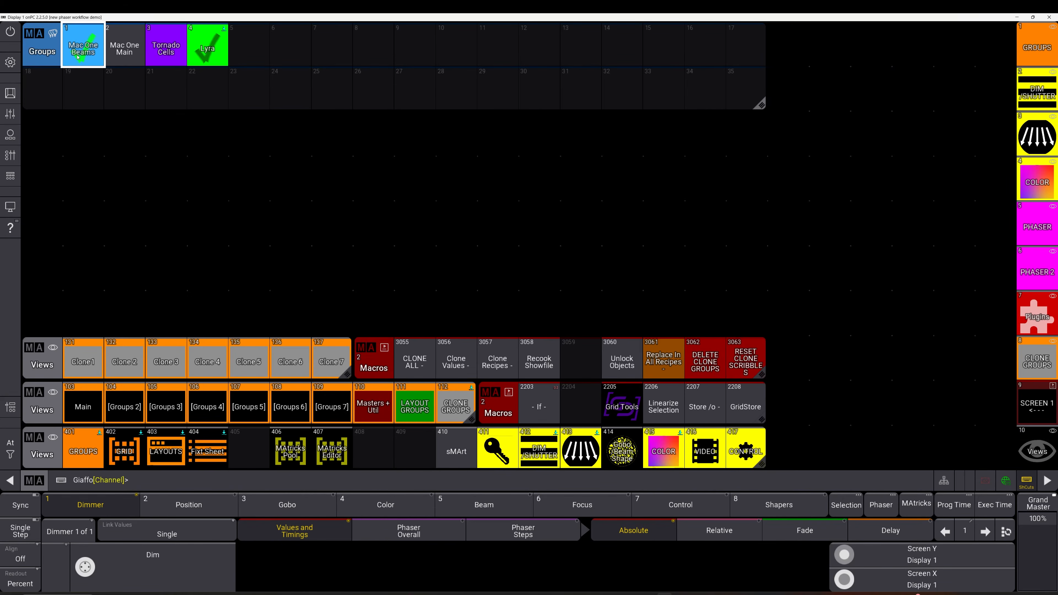
click(1037, 225)
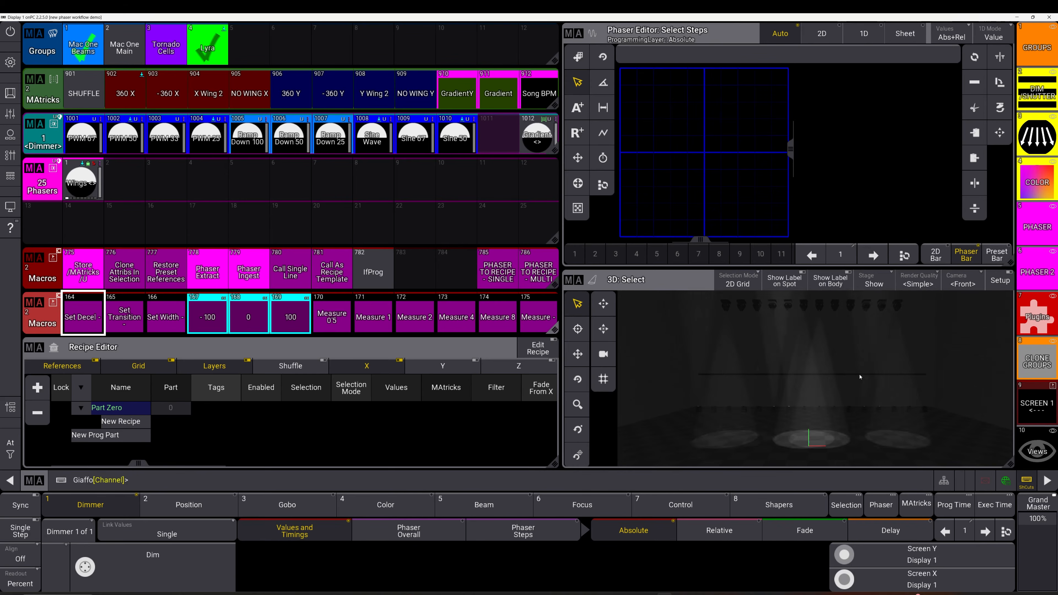
Select Mac One Beams, apply the Wings <> preset and review its recipes in the preset editor
click(90, 42)
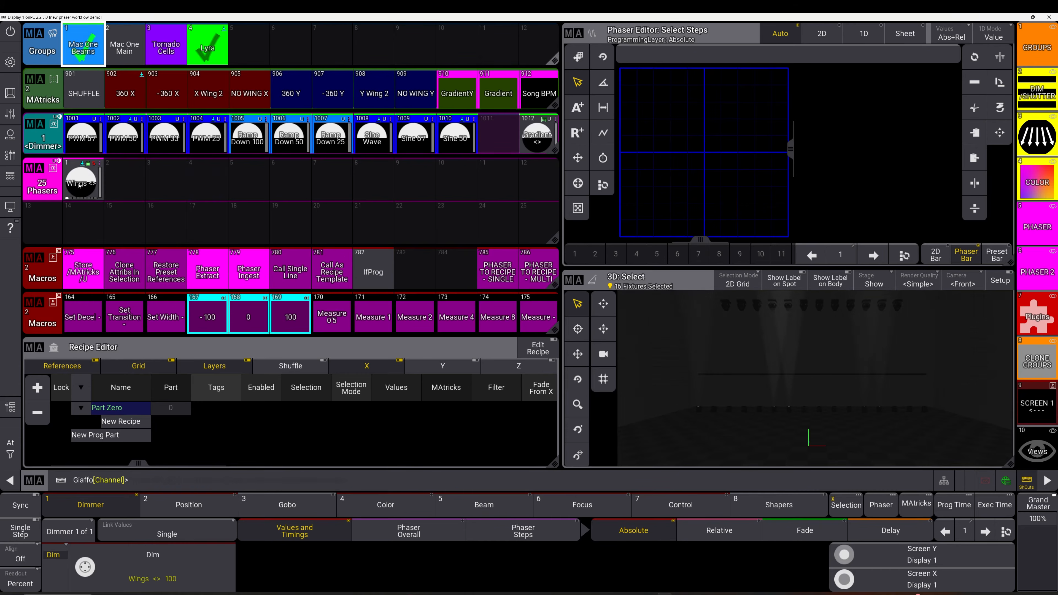
click(88, 196)
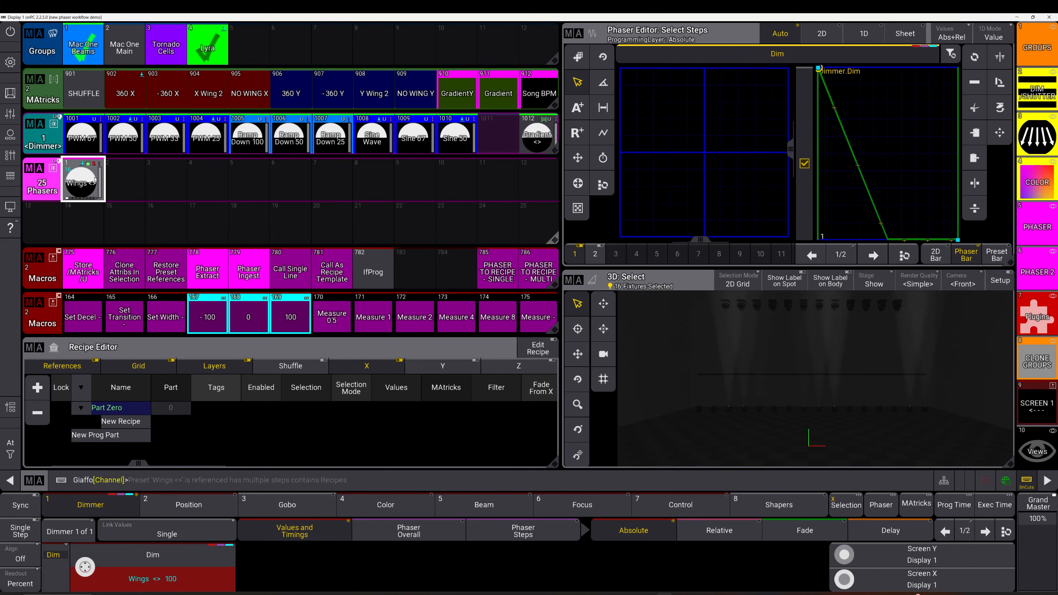
right_click(88, 176)
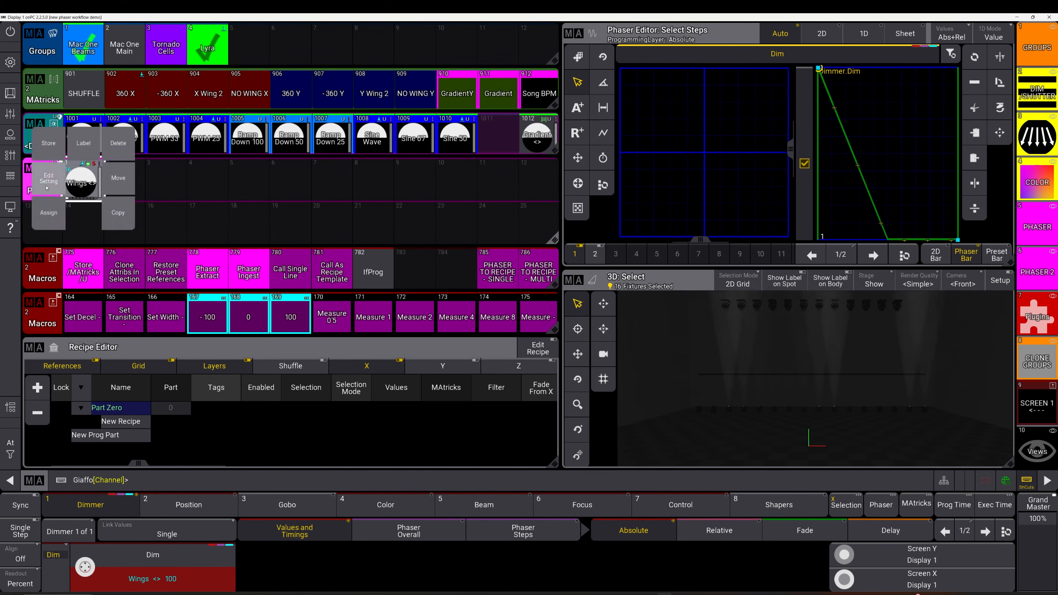
click(119, 179)
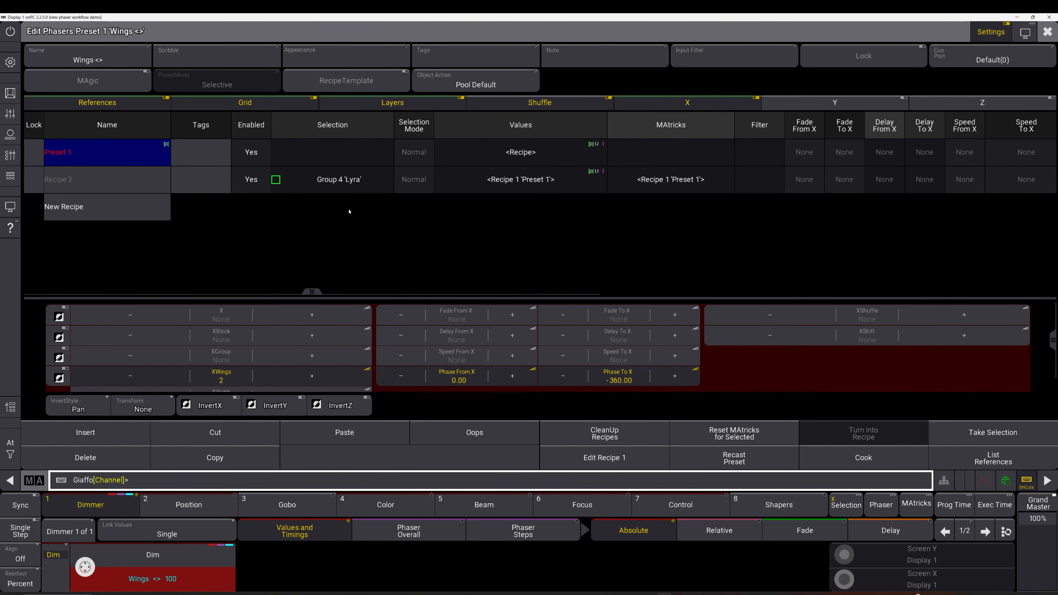
key(Escape)
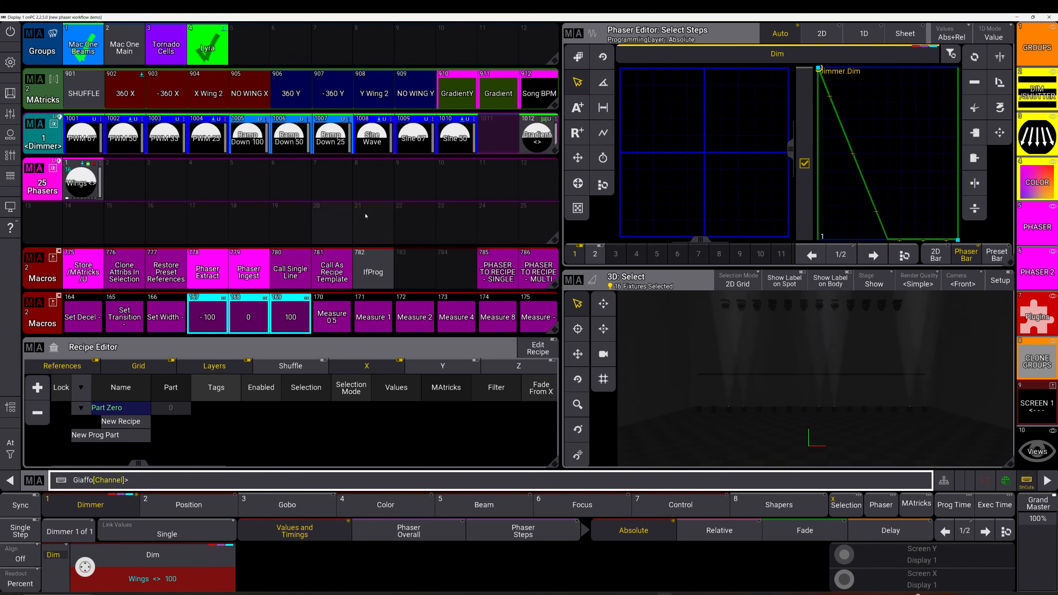
Clear the programmer
key(c)
key(c)
key(c)
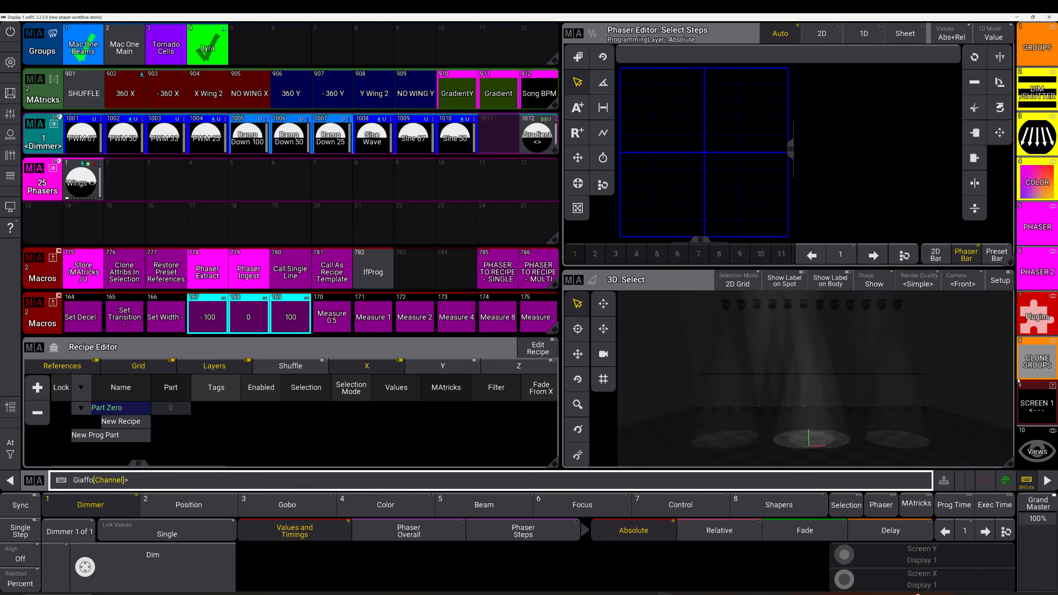
Delete the two disabled Clone command lines, 6 and 7, from the Clone Recipes macro
click(1036, 359)
drag(498, 358, 464, 356)
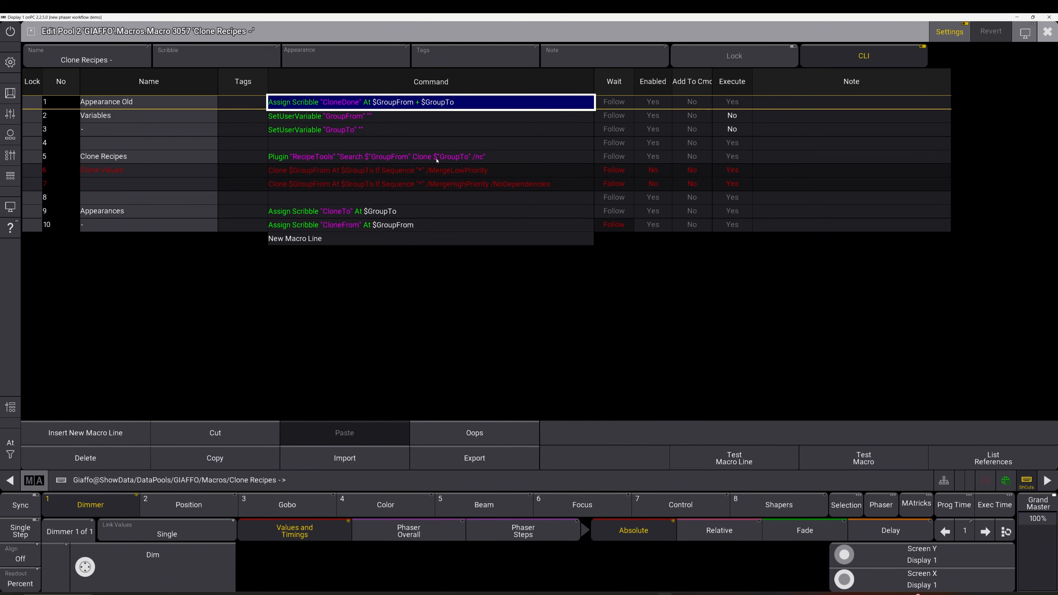
click(321, 171)
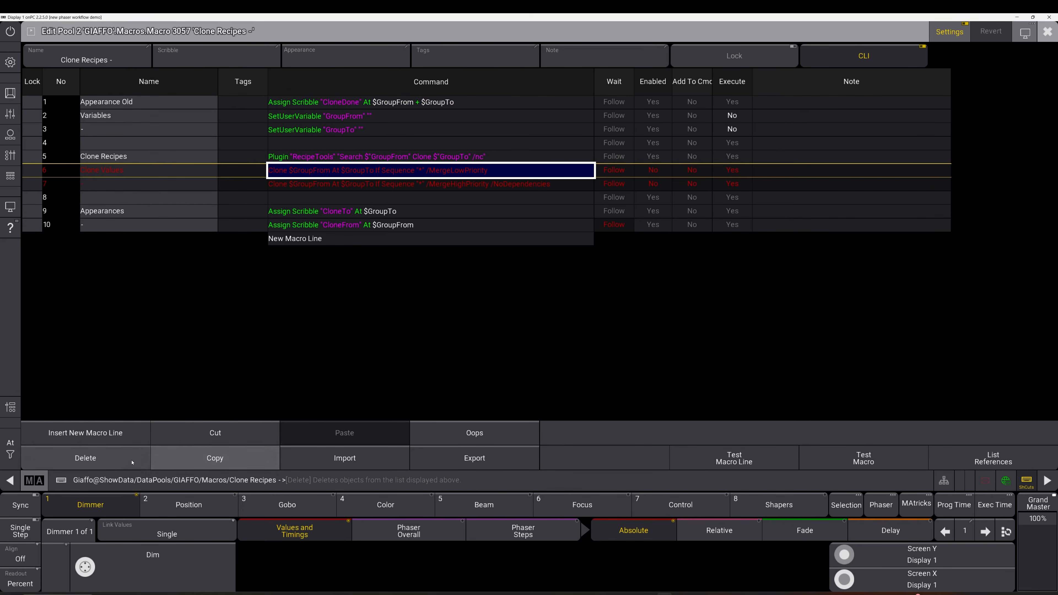
key(Delete)
key(Delete)
click(333, 159)
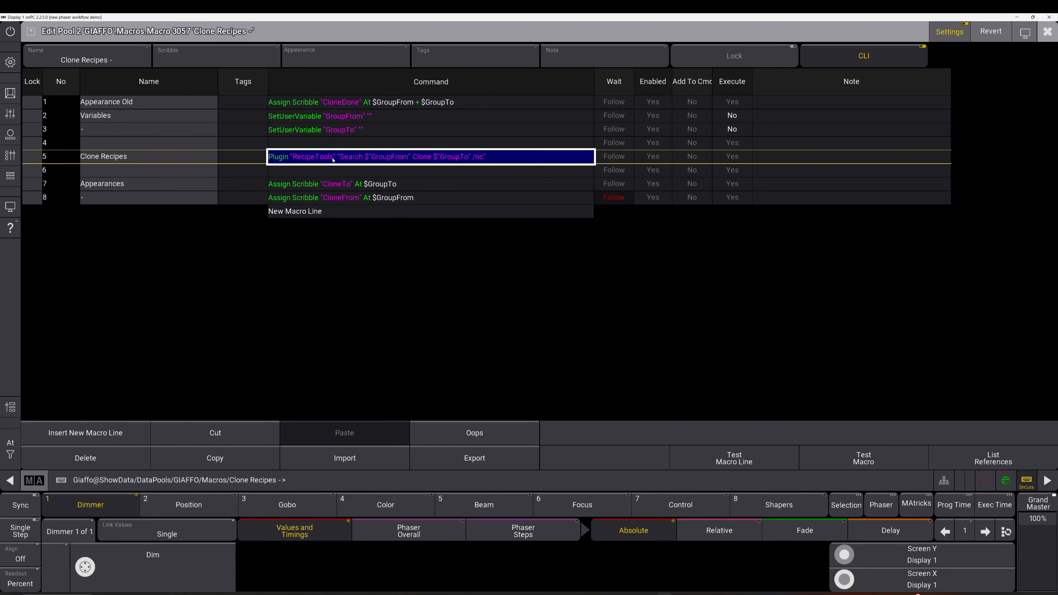
key(Escape)
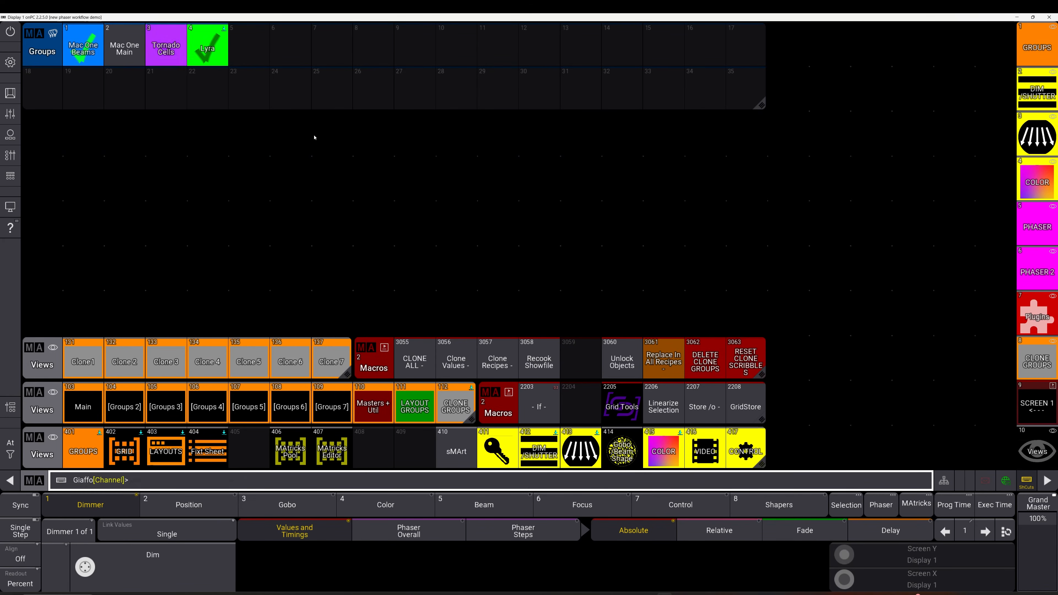
Run the Clone Recipes macro, choosing Lyra as the source group and Mac One Beams as the target
click(498, 359)
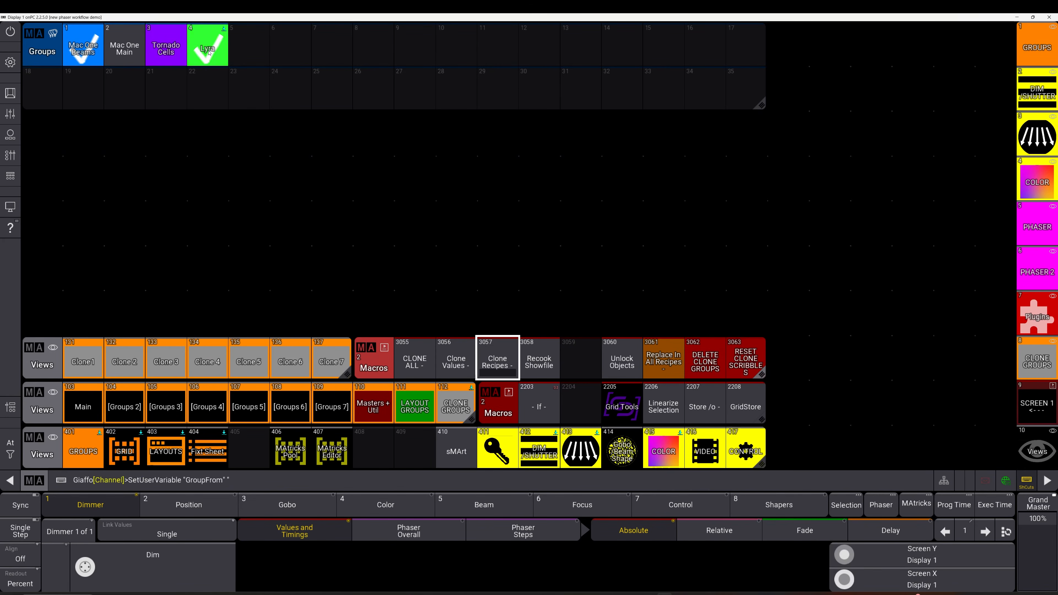
click(209, 53)
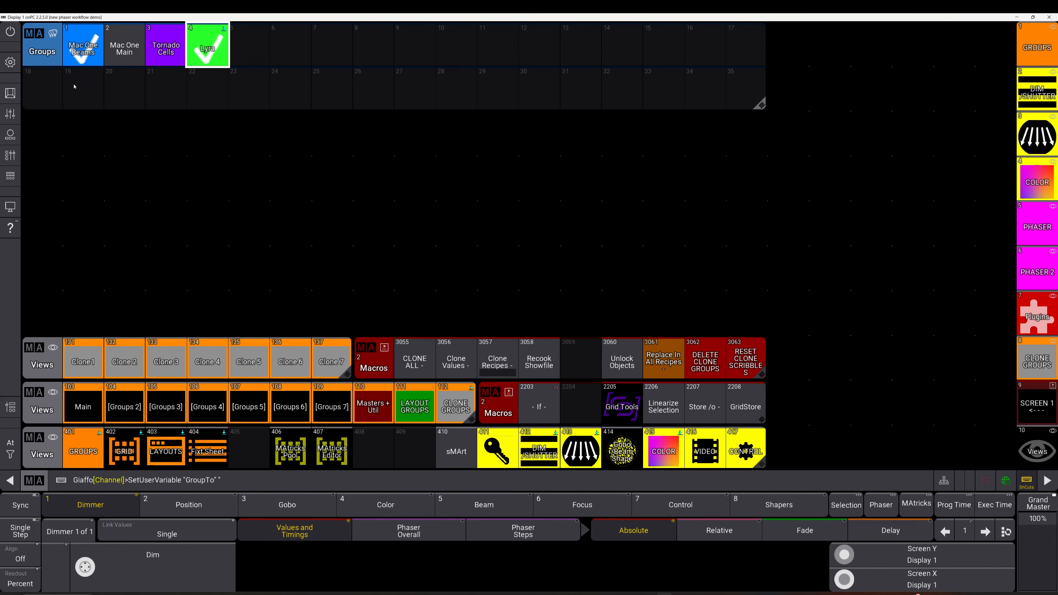
click(81, 48)
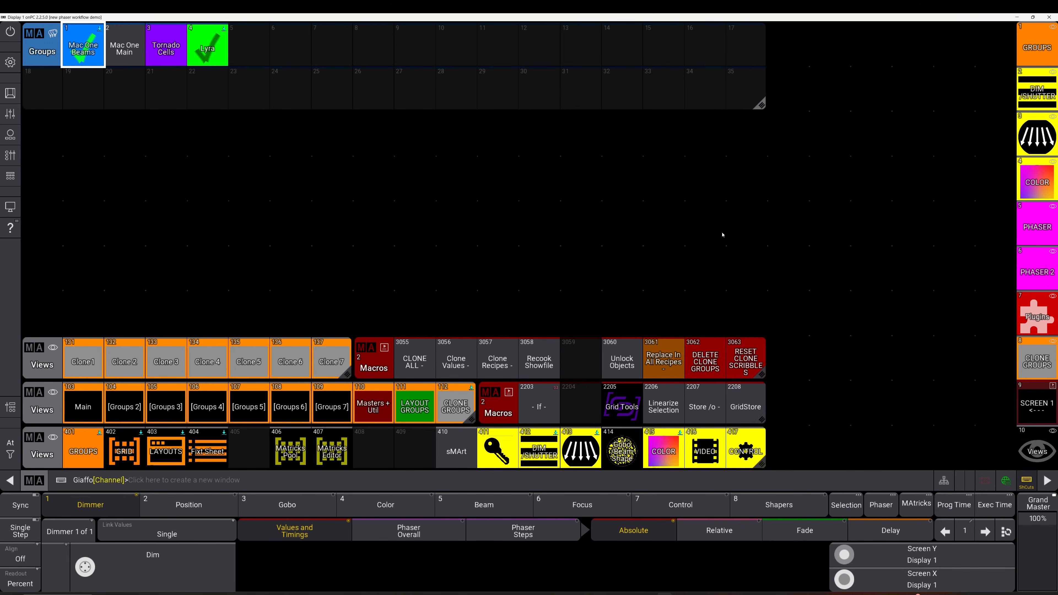
Open the Recook Showfile macro to inspect its command lines, then close it
click(542, 358)
drag(546, 356, 506, 357)
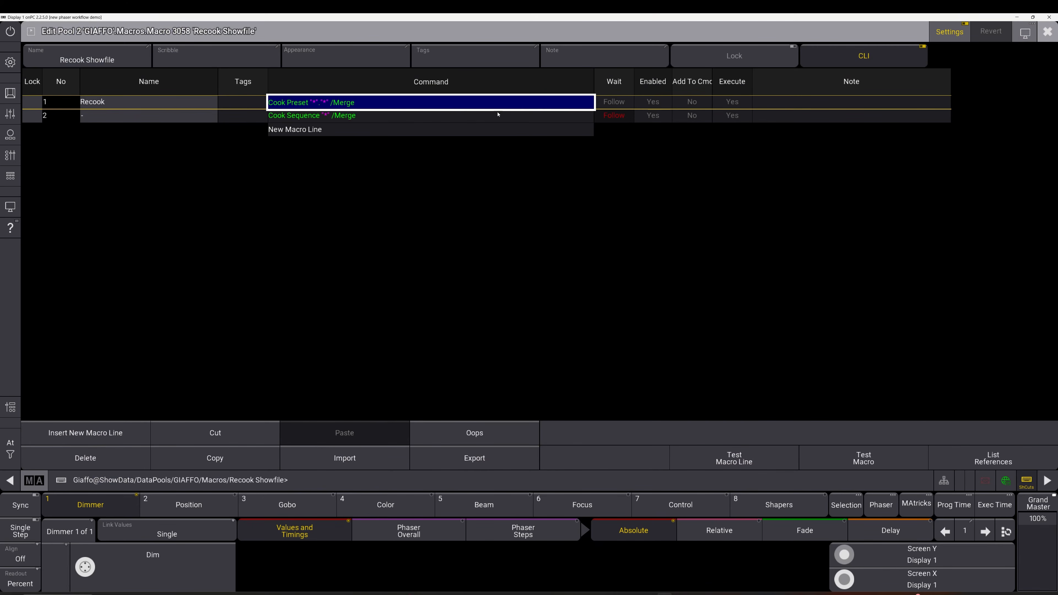
click(1047, 31)
Open the Wings <> phaser preset in its editor to review the recipes it contains
click(1037, 228)
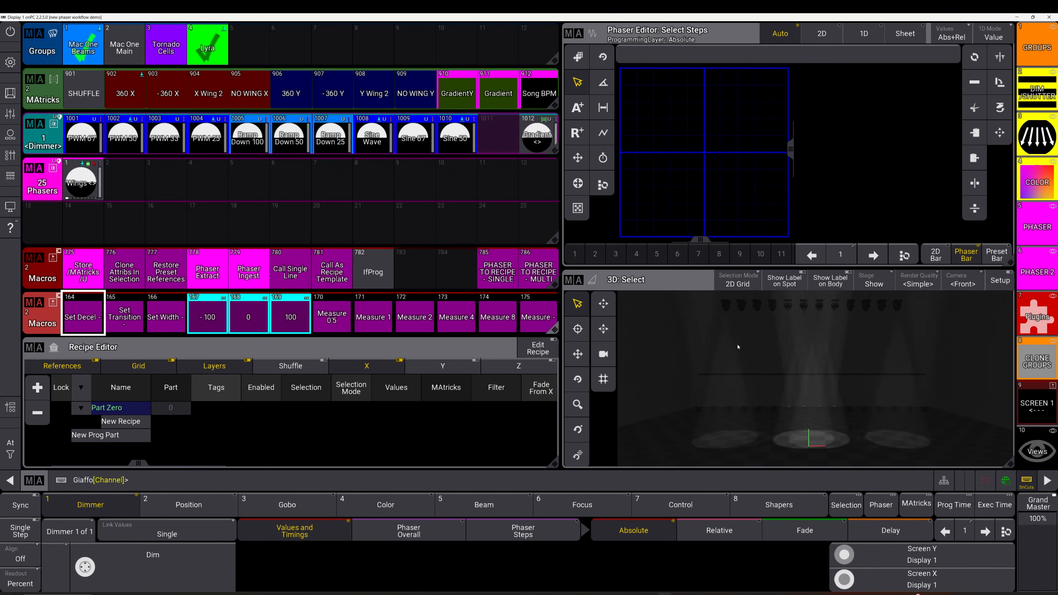
right_click(83, 180)
click(118, 179)
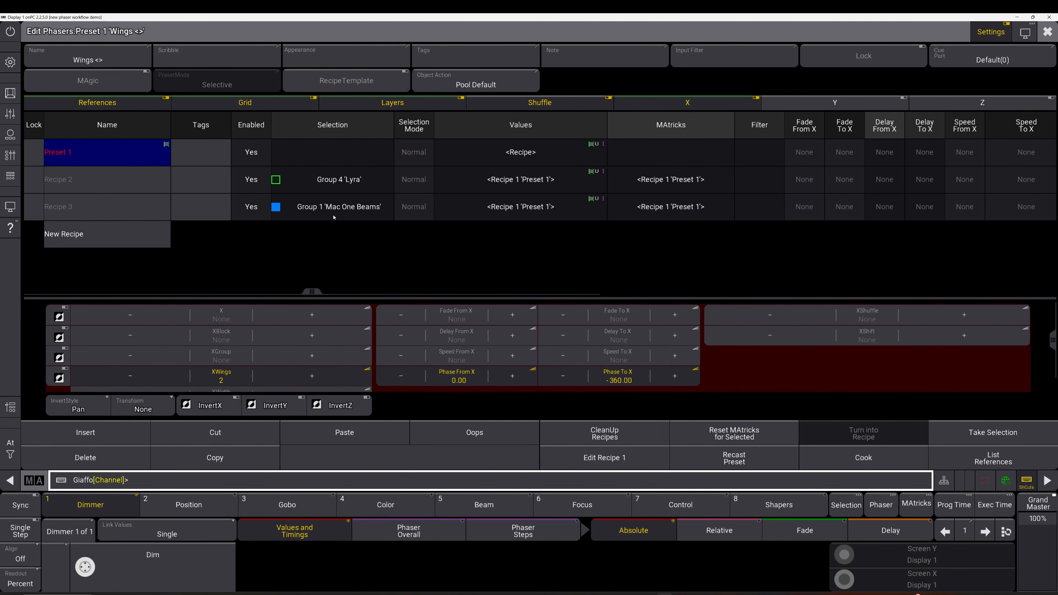
key(Escape)
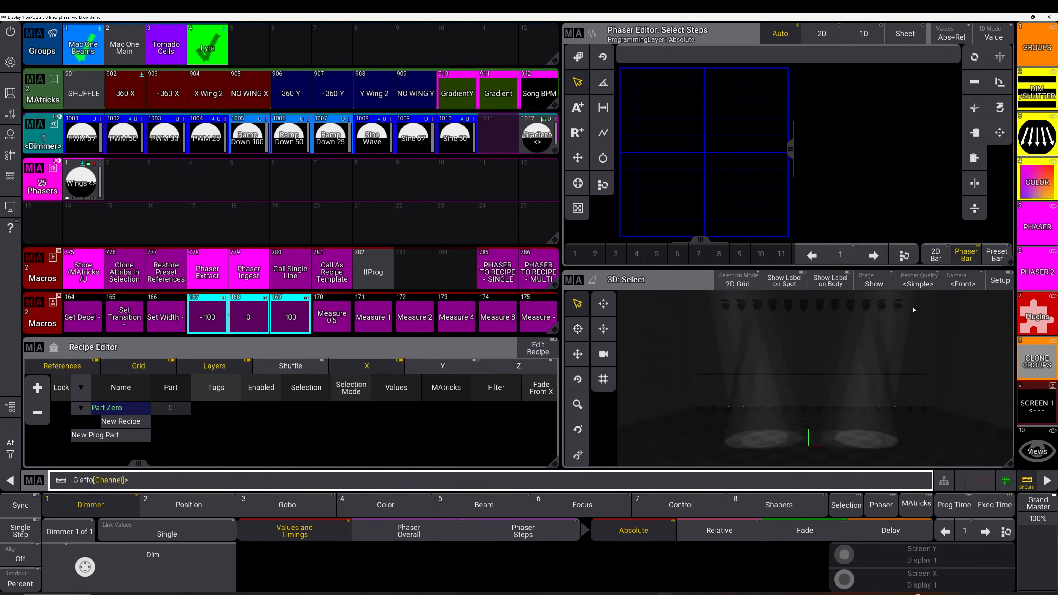
Run the Clone Recipes macro again, choosing Tornado Cells as the target group
click(1035, 356)
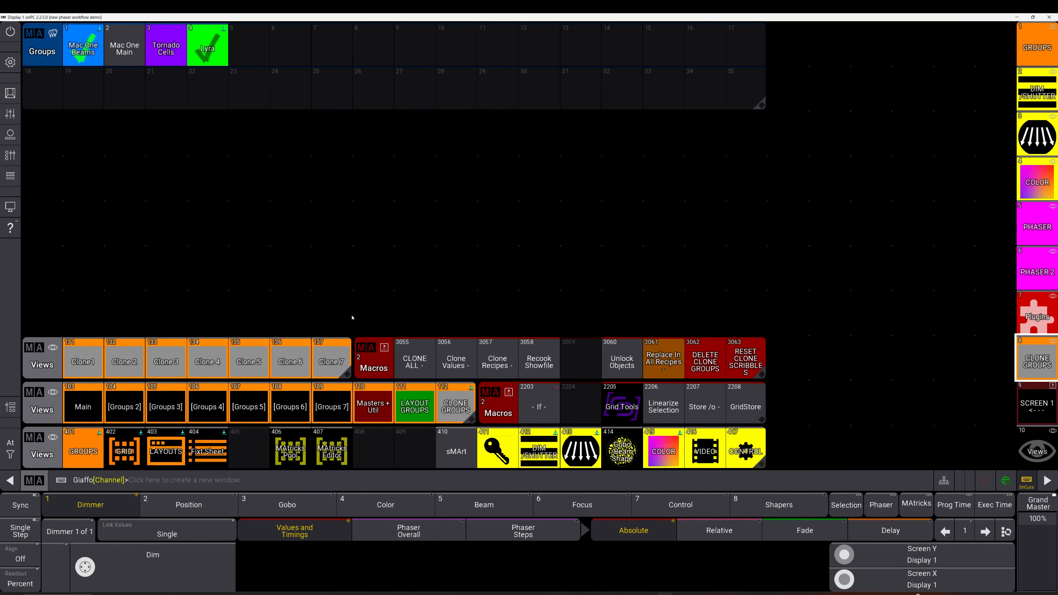
click(506, 366)
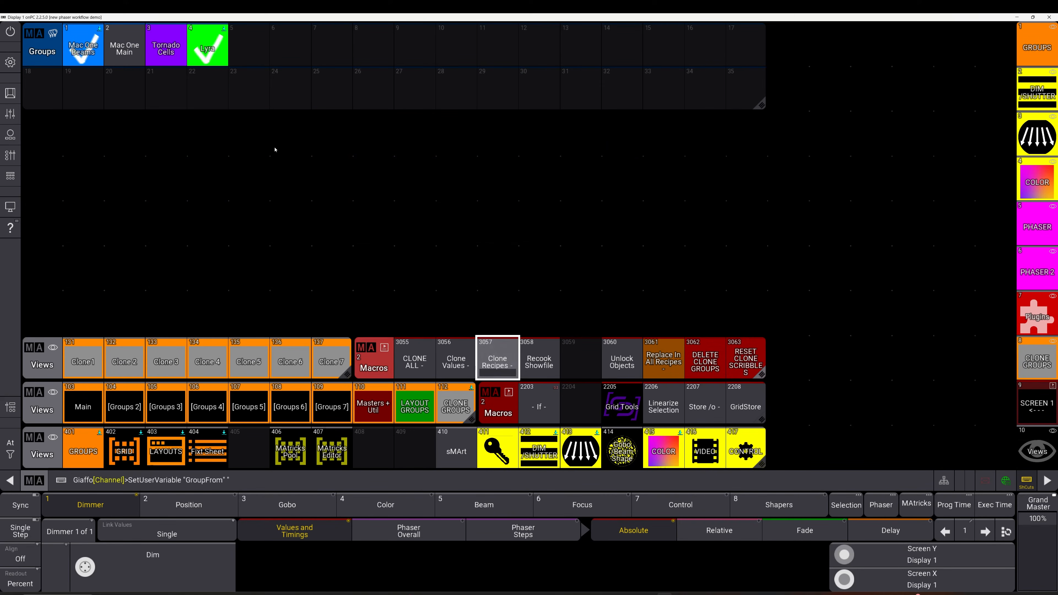
click(154, 48)
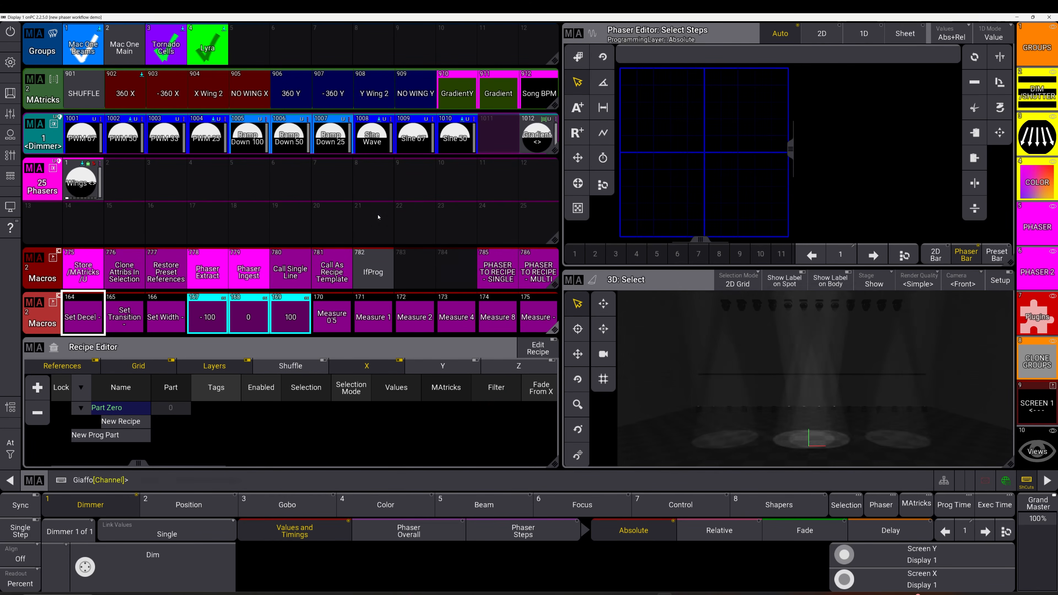
Select Tornado Cells, apply the Wings <> preset and review its recipes in the preset editor
click(157, 35)
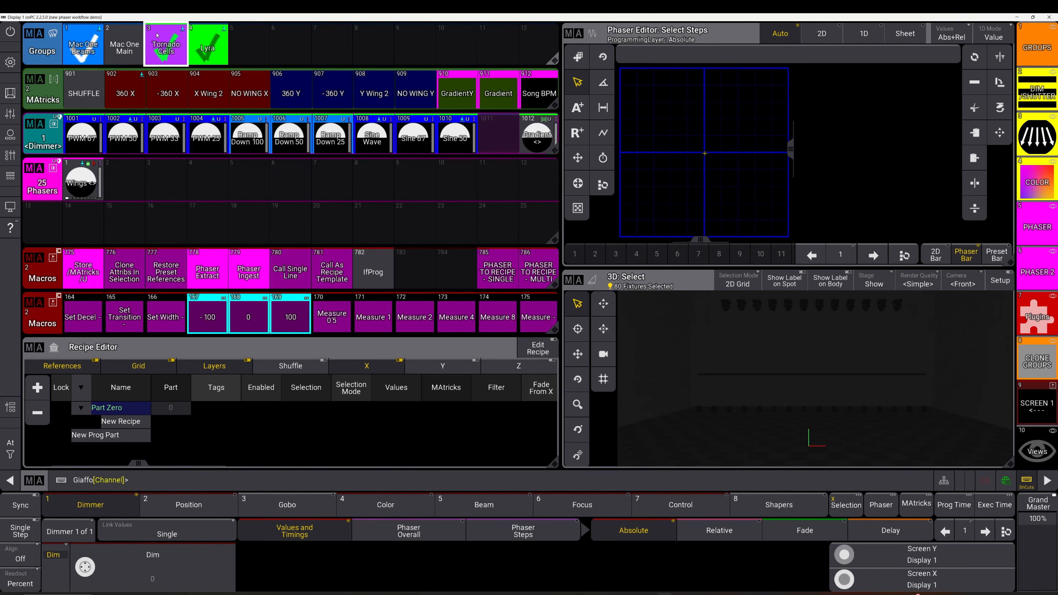
click(86, 188)
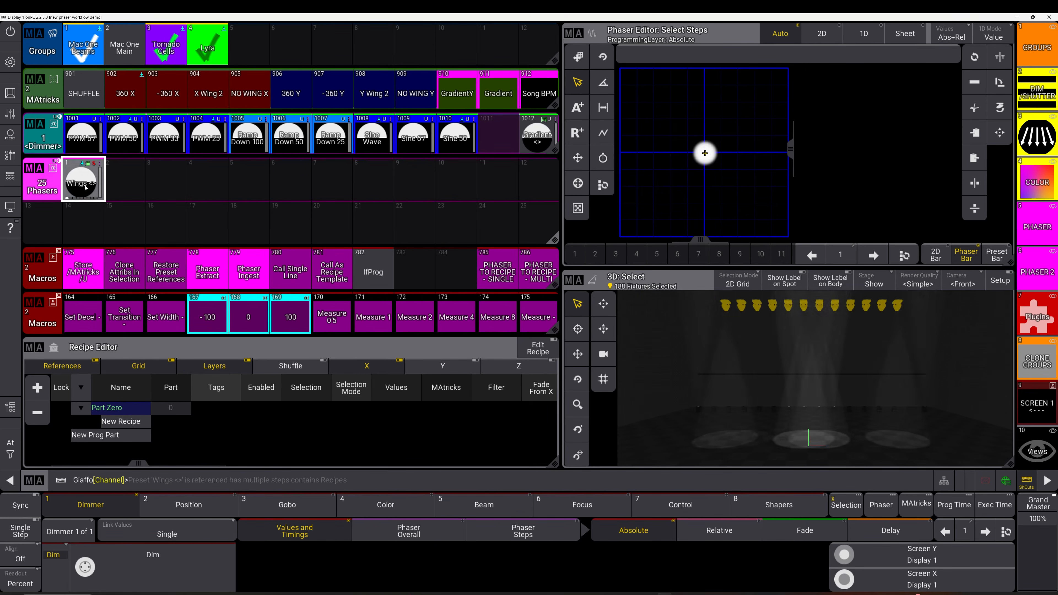
drag(85, 188, 70, 188)
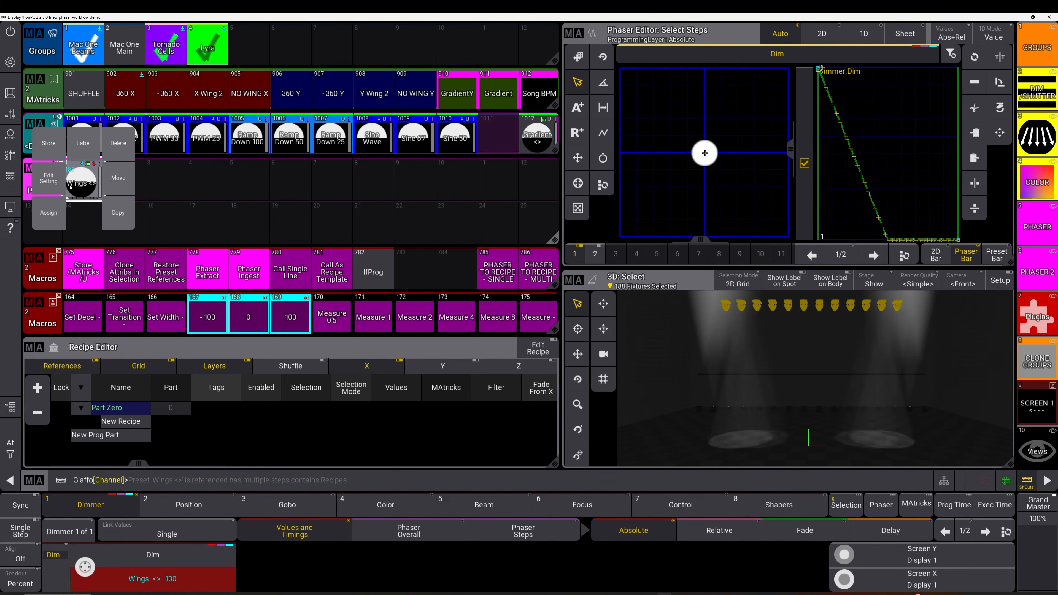
click(48, 178)
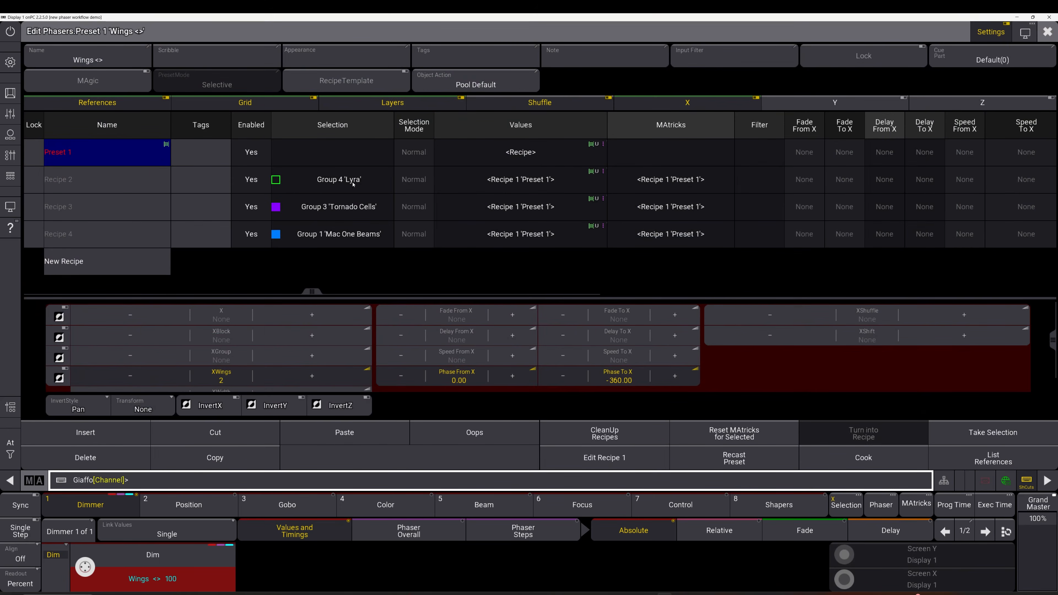
click(360, 216)
key(Escape)
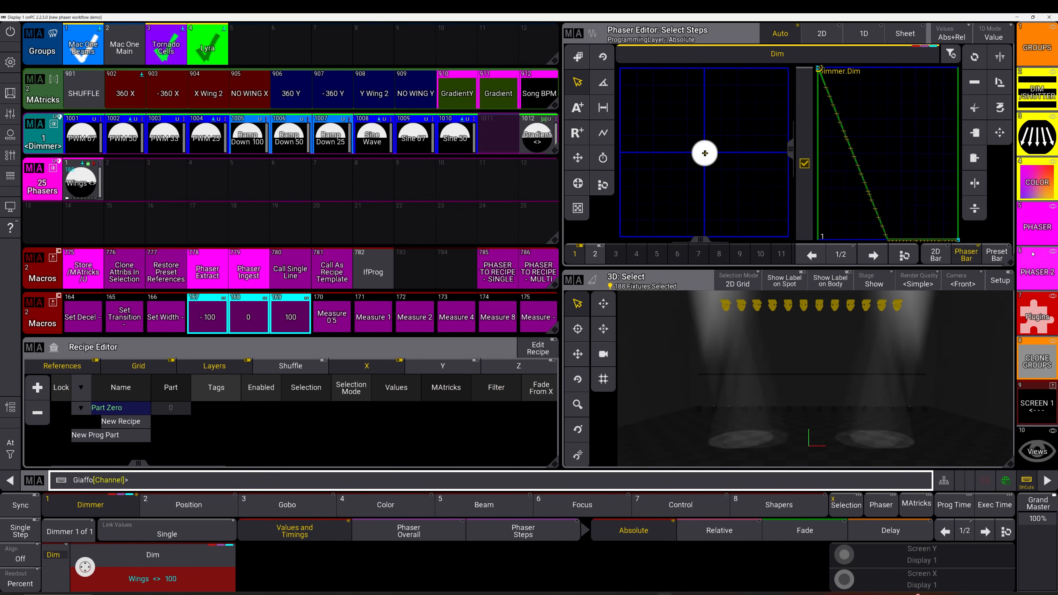
Run the Clone Values macro, choosing Tornado Cells as the group
click(1039, 352)
click(1039, 352)
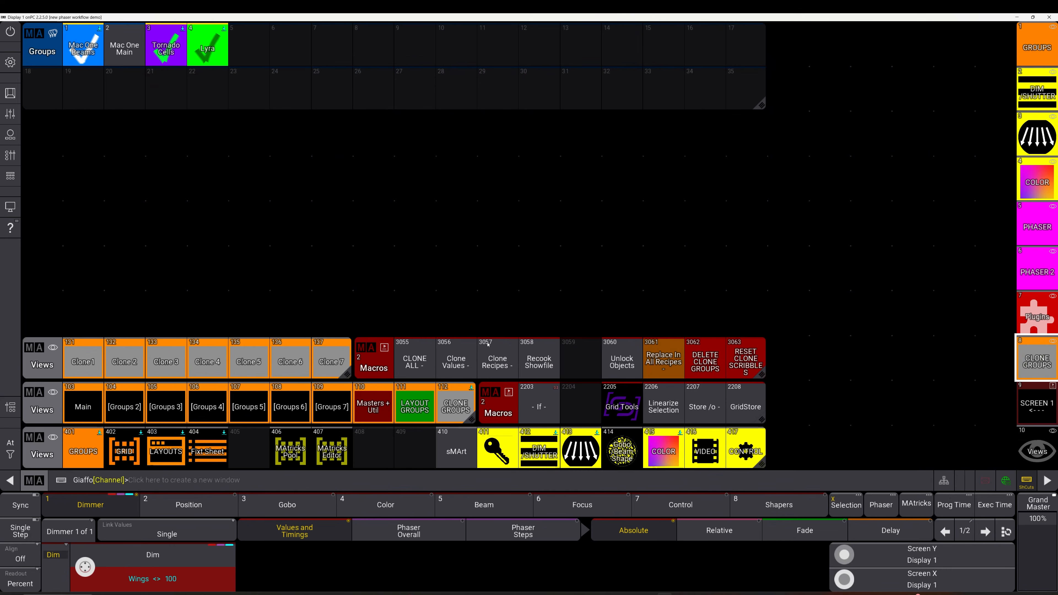
click(463, 362)
click(164, 51)
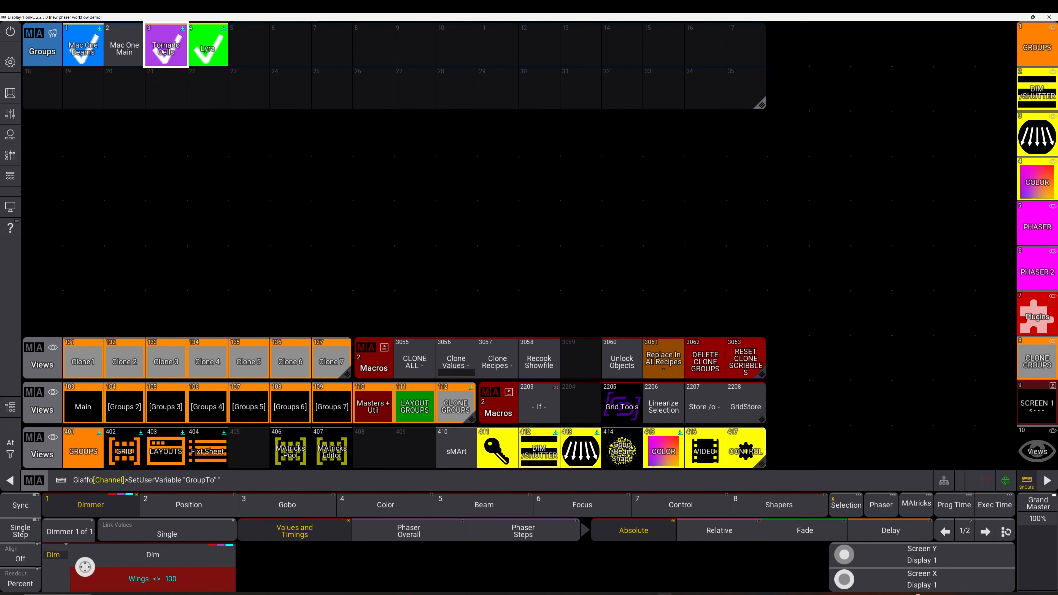
Clear the programmer
click(1043, 220)
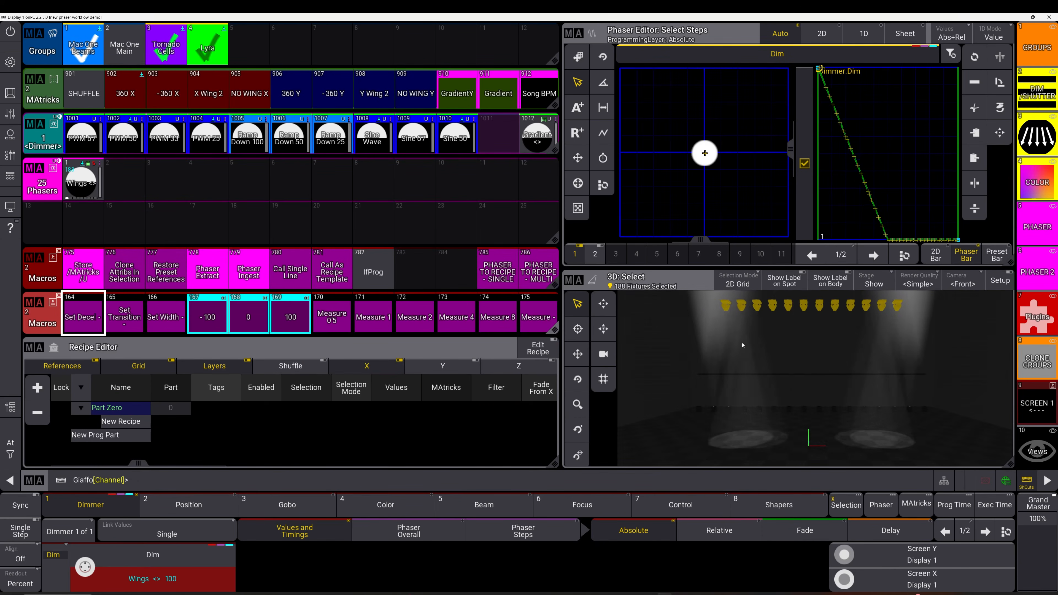
click(375, 224)
key(BackSpace)
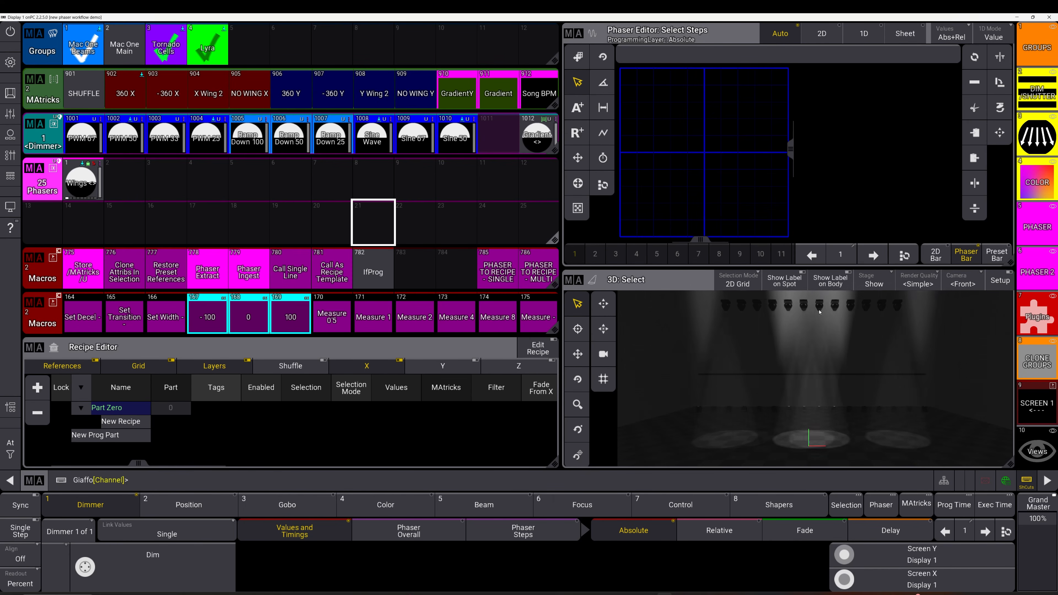
Select Tornado Cells and examine its fixture layout in the selection grid, then clear the selection
click(174, 41)
click(1037, 450)
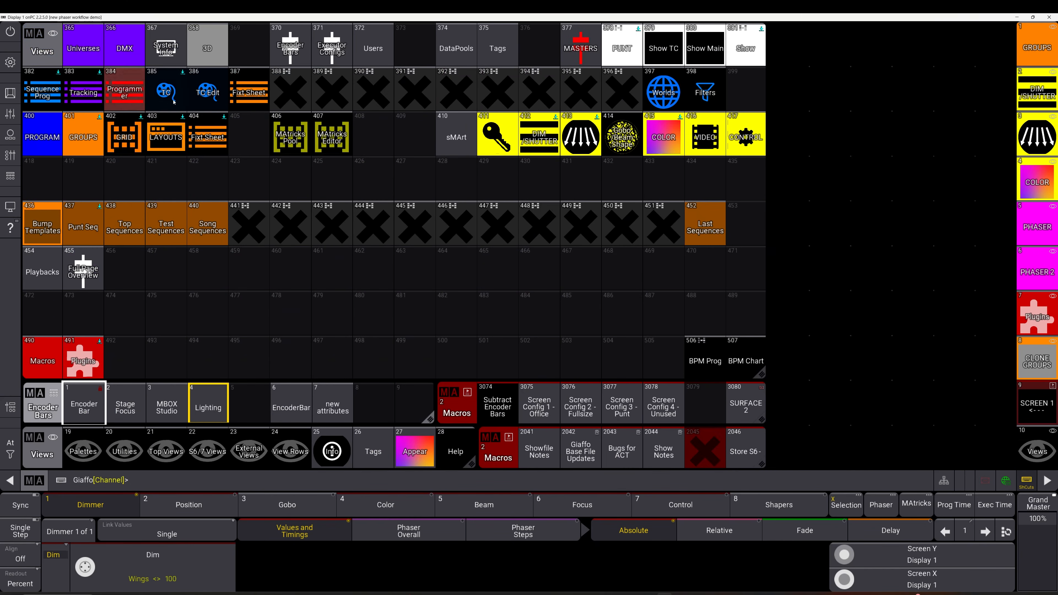
click(133, 146)
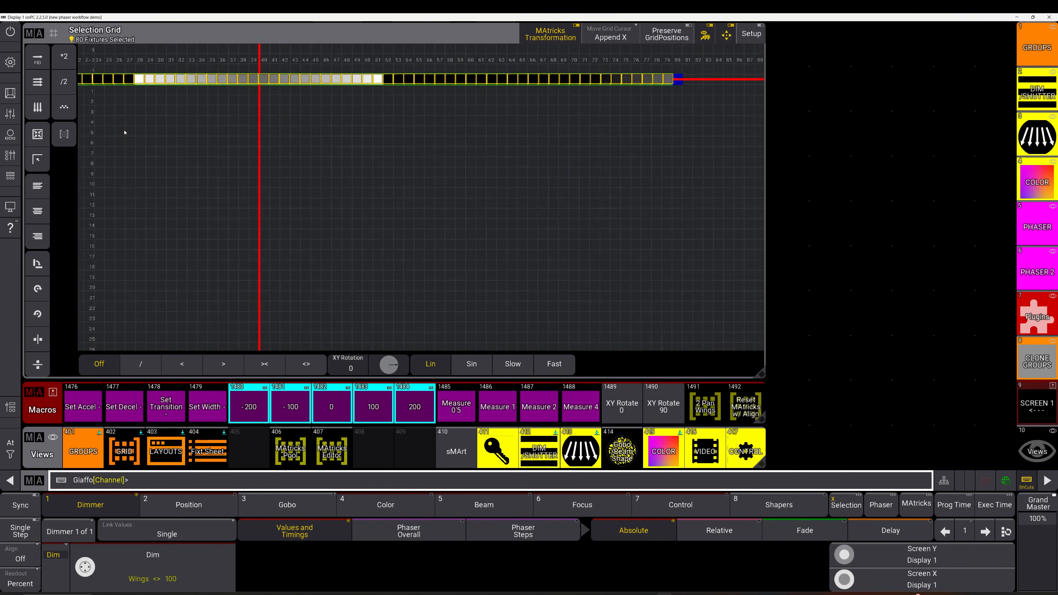
click(1032, 319)
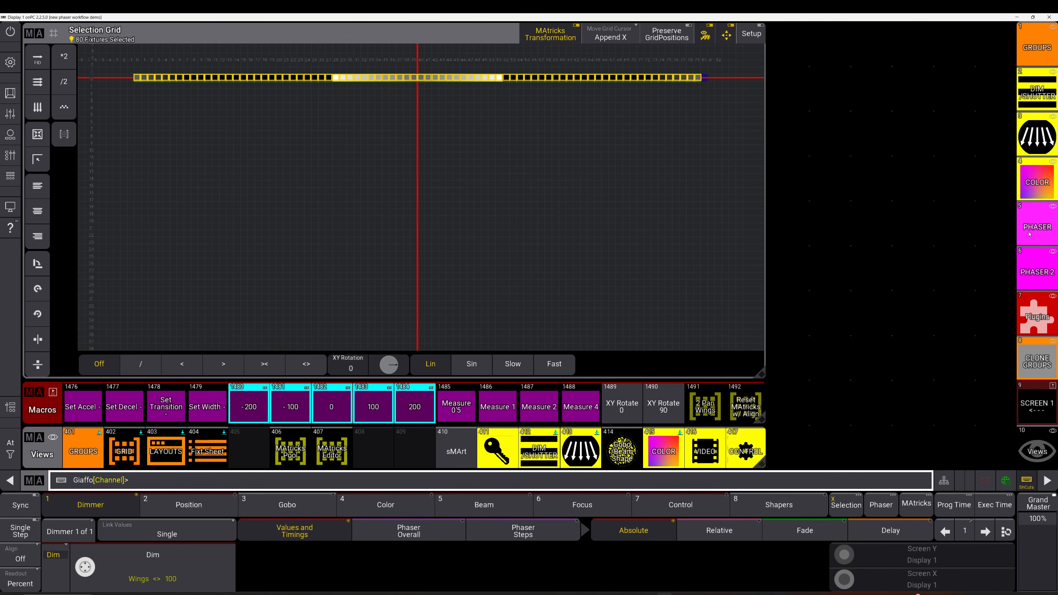
click(430, 203)
key(BackSpace)
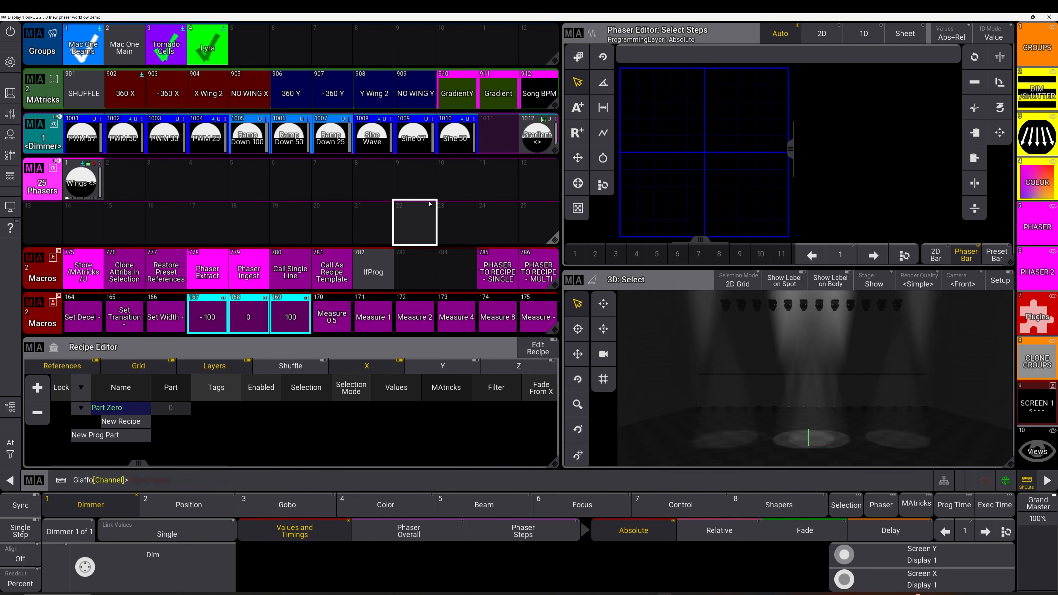